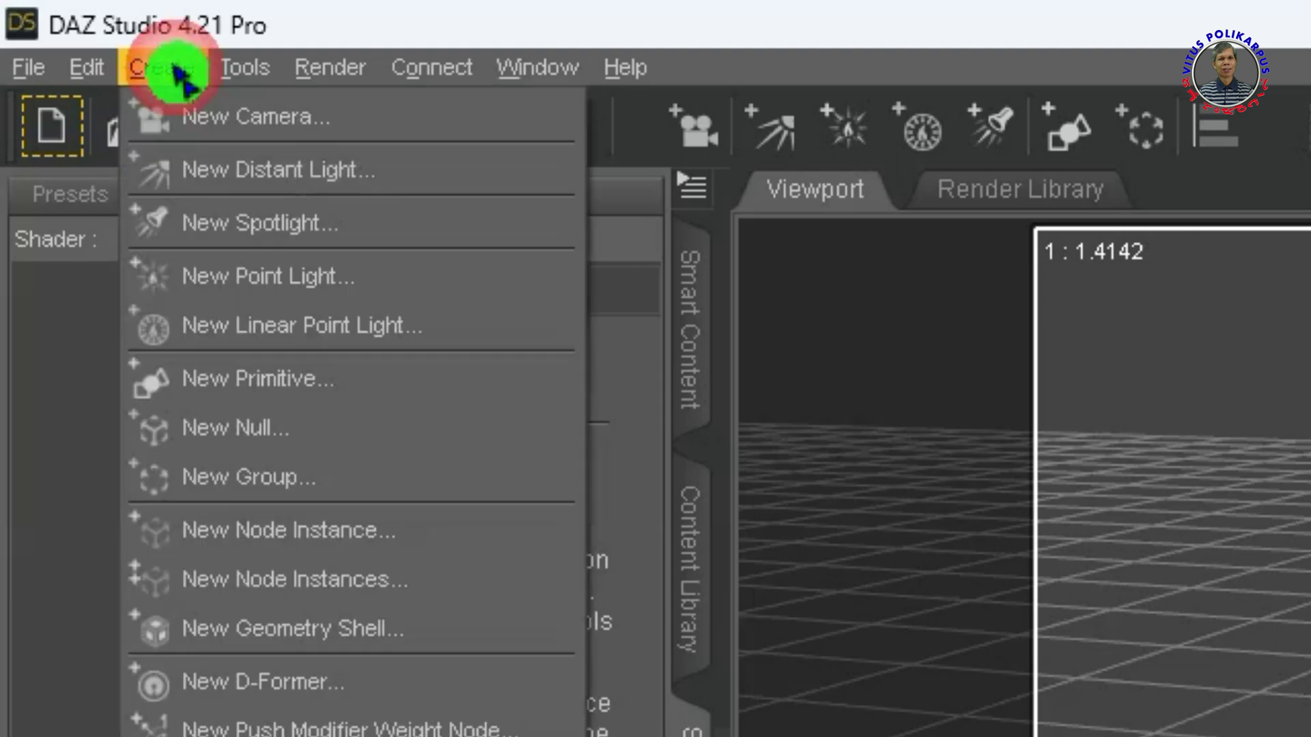
# - Create a 1 m plane primitive with one division at the world center, Y Positive axis, and select it
pyautogui.click(342, 388)
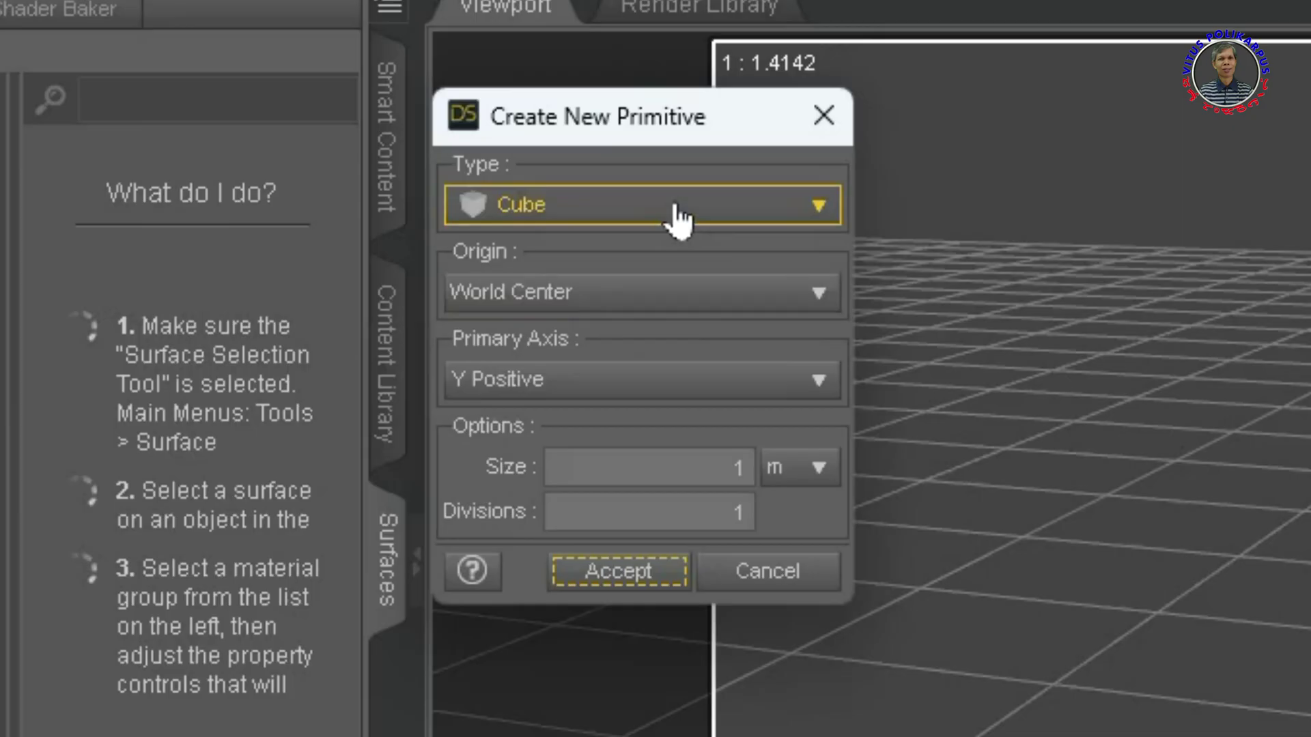
pyautogui.click(678, 217)
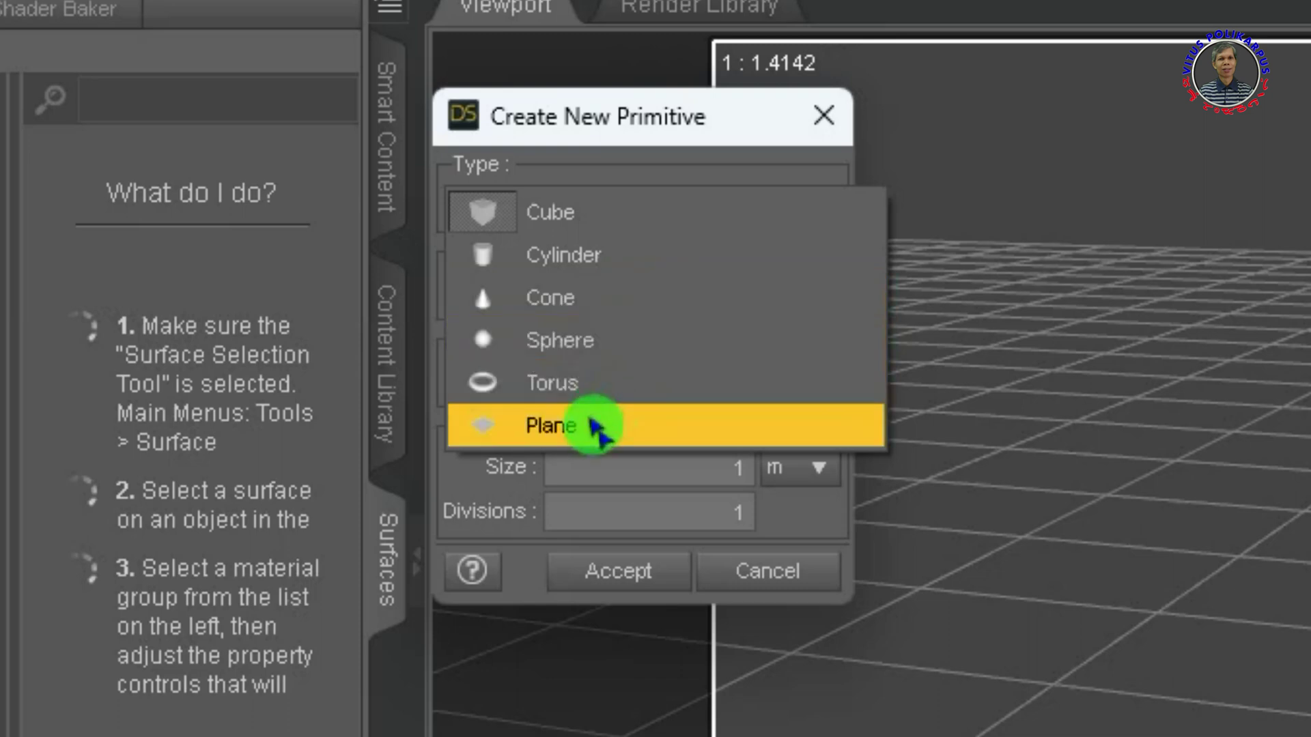
pyautogui.click(598, 429)
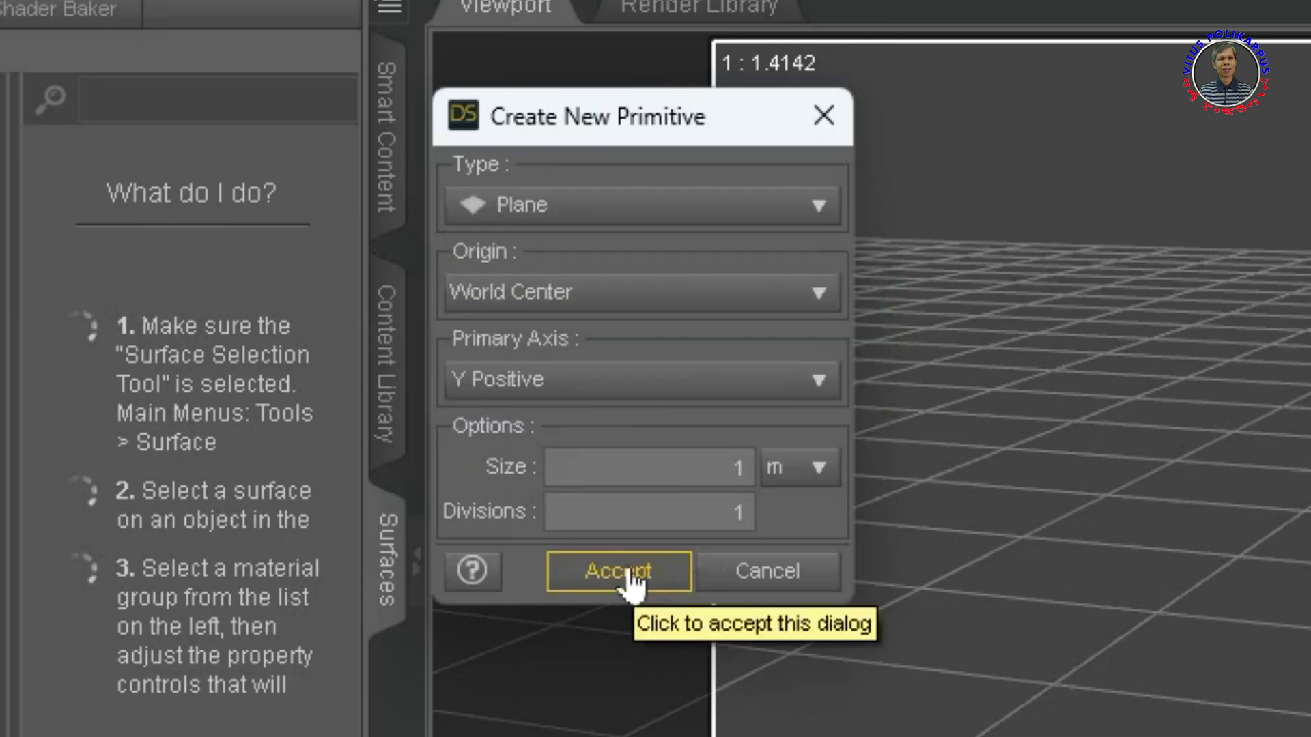
pyautogui.click(627, 574)
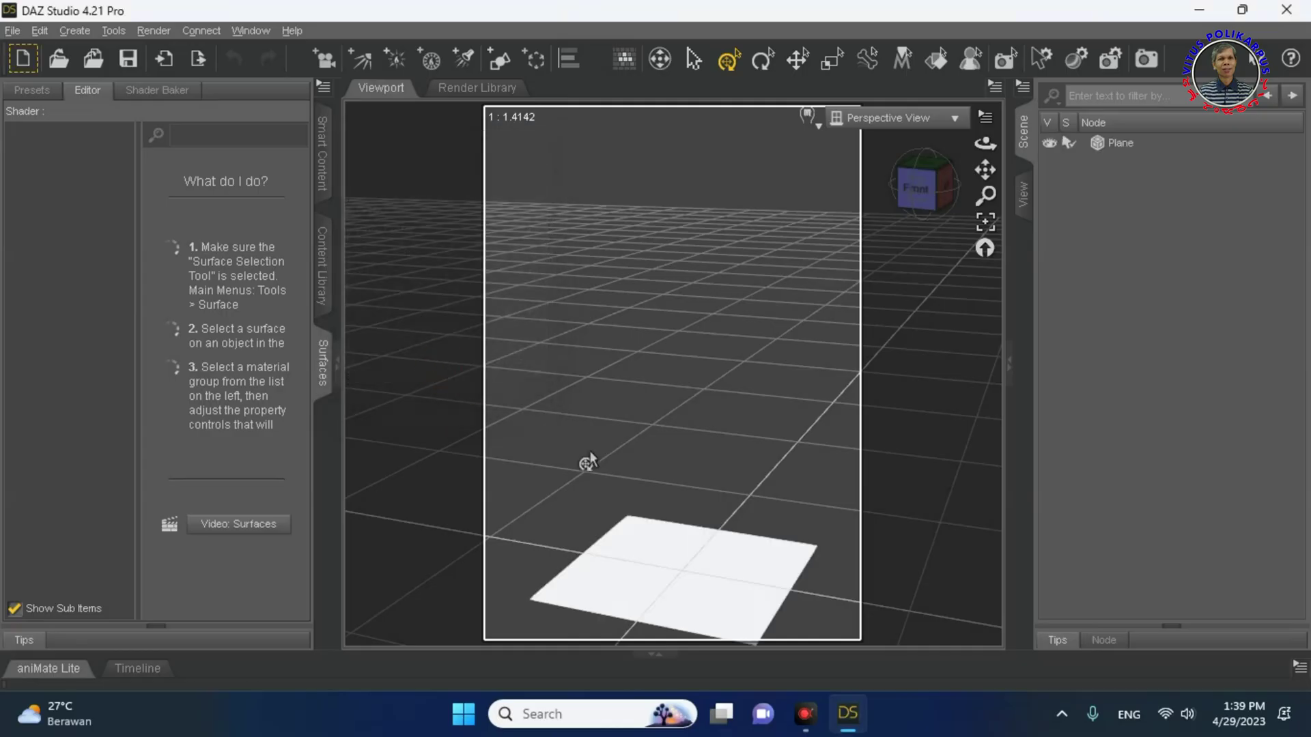
pyautogui.click(683, 580)
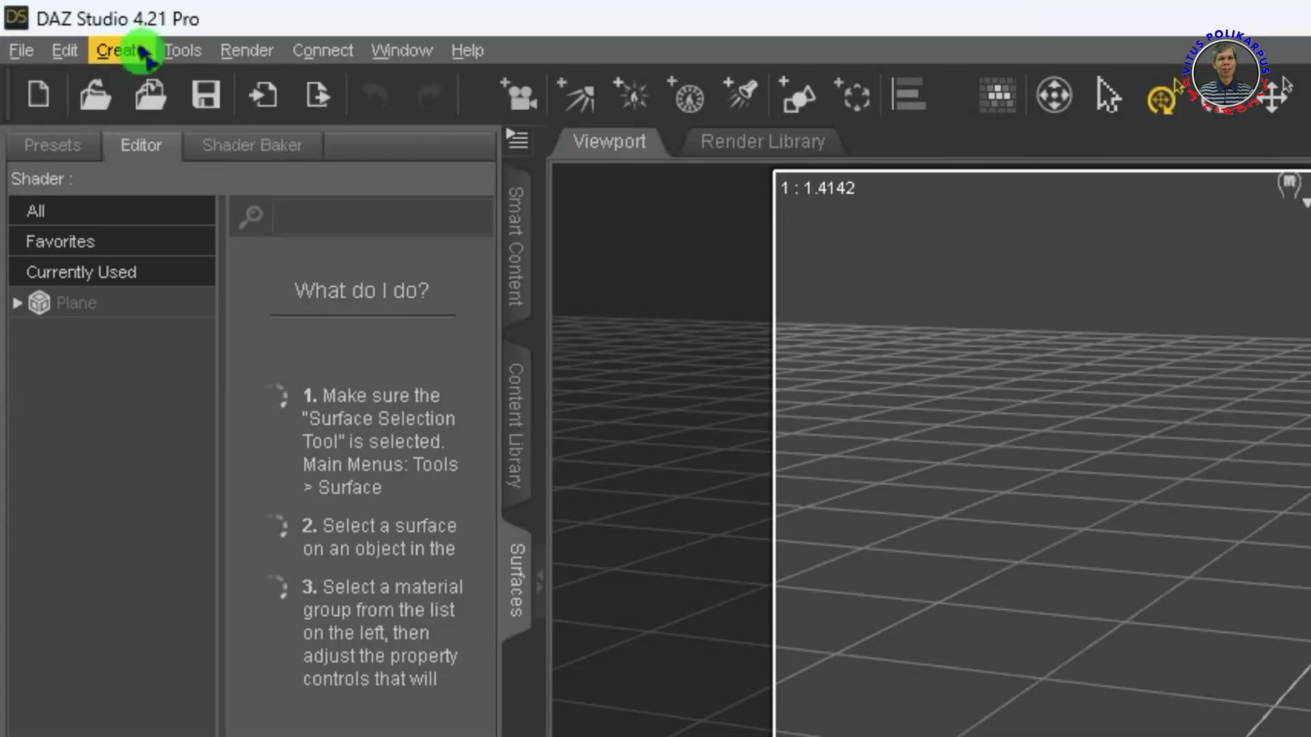
# - Create a torus primitive at the world center with 1 m major diameter, 30 cm minor diameter, 24 segments and 12 sides
pyautogui.click(74, 30)
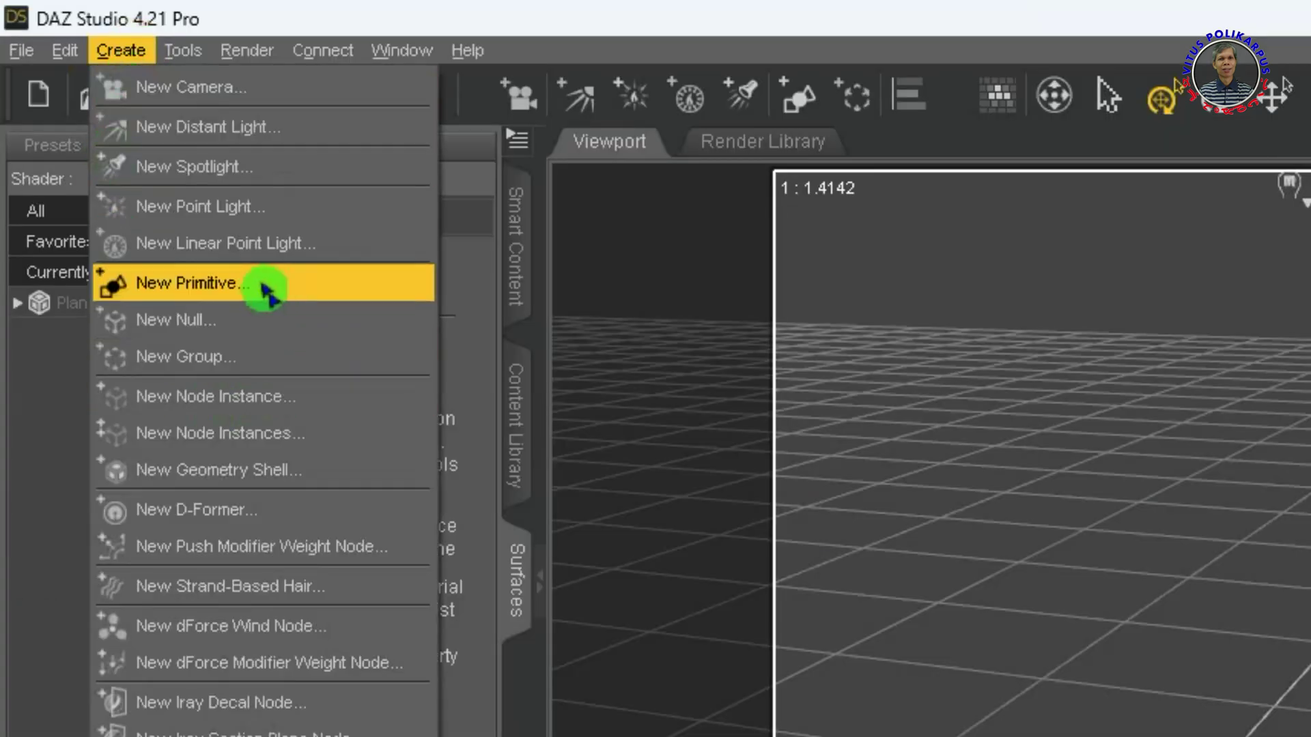
pyautogui.click(264, 284)
pyautogui.click(741, 304)
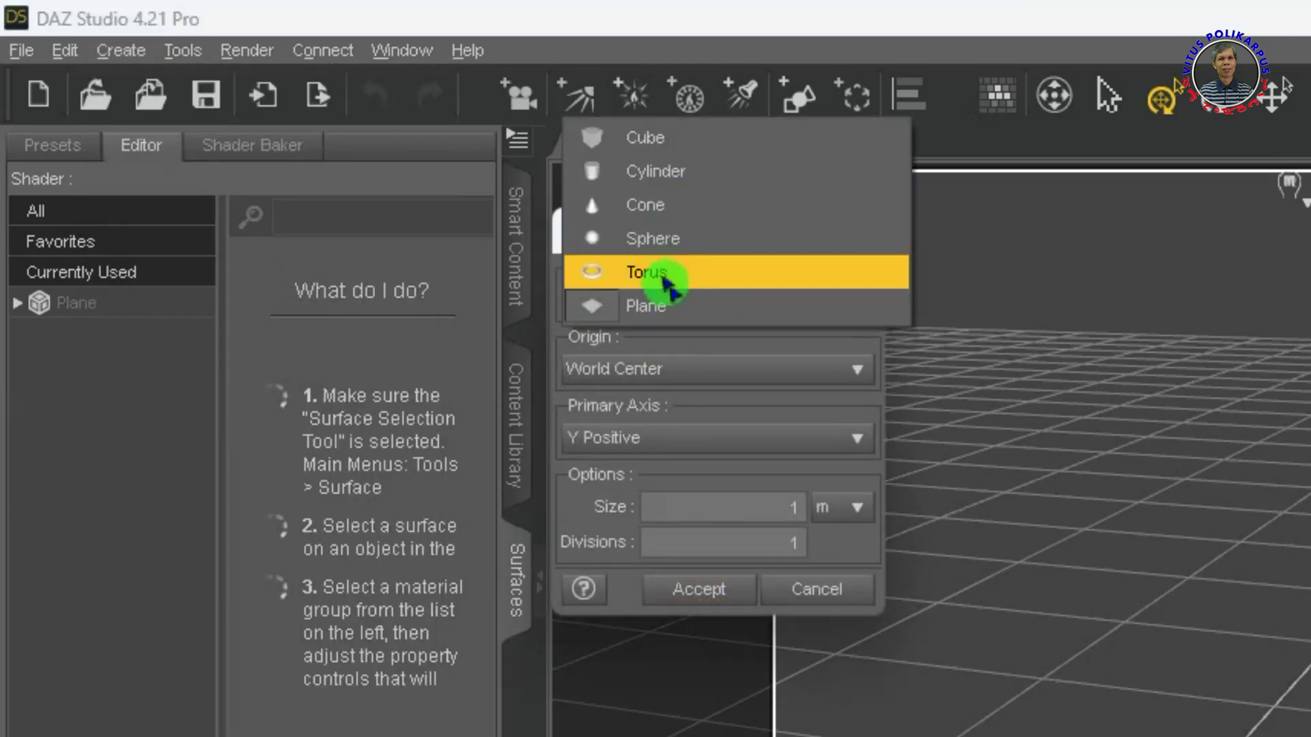
pyautogui.click(701, 273)
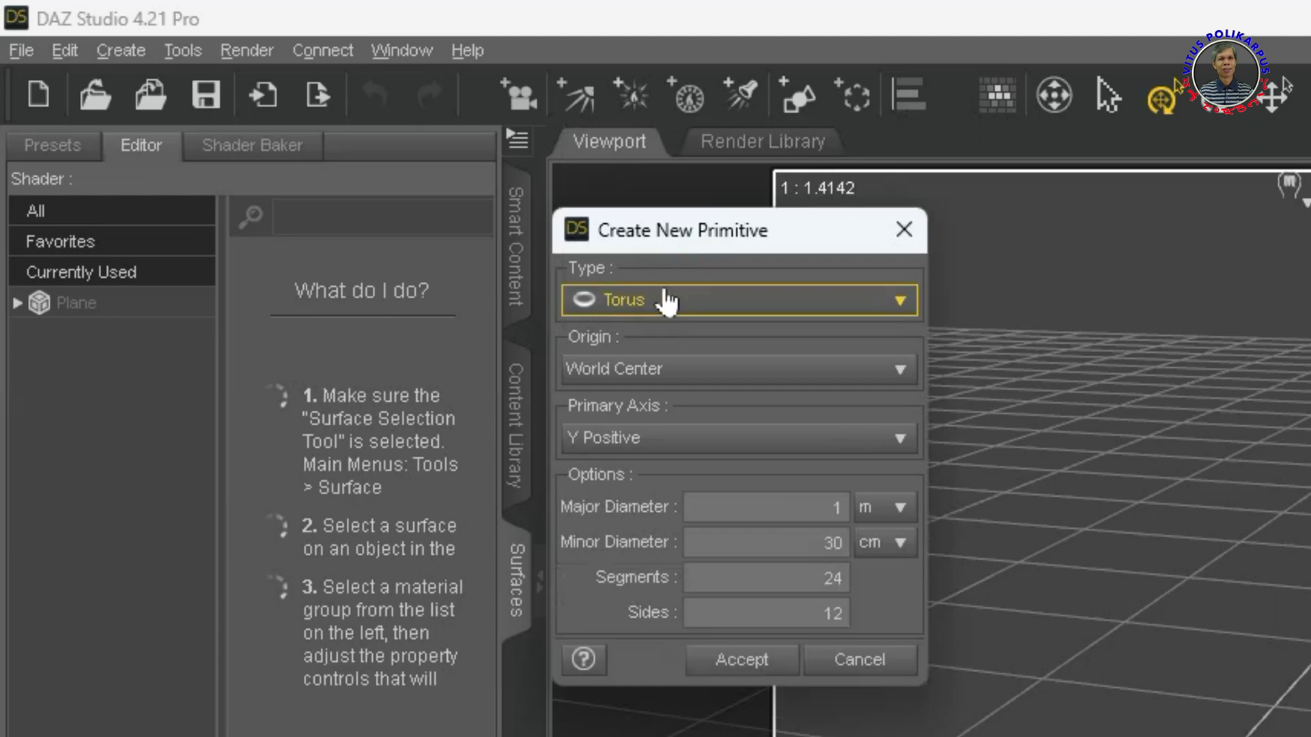
pyautogui.click(821, 488)
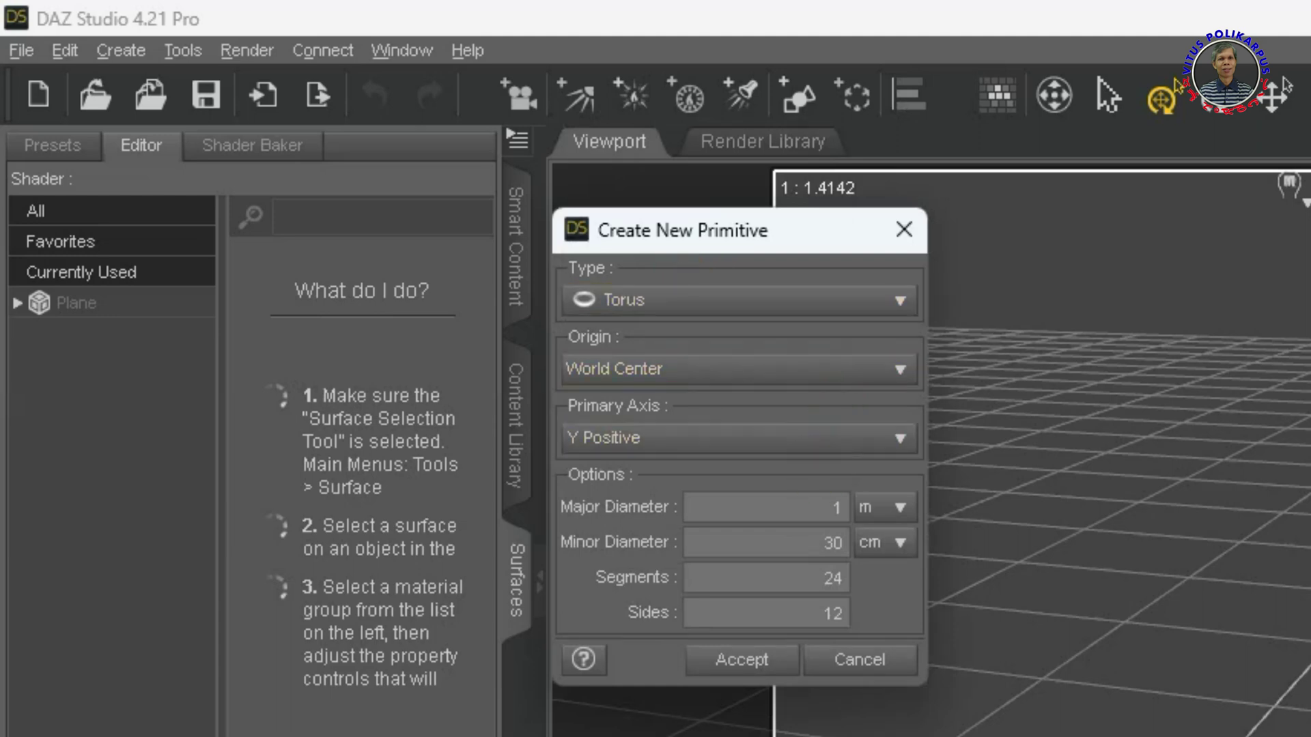
pyautogui.click(724, 659)
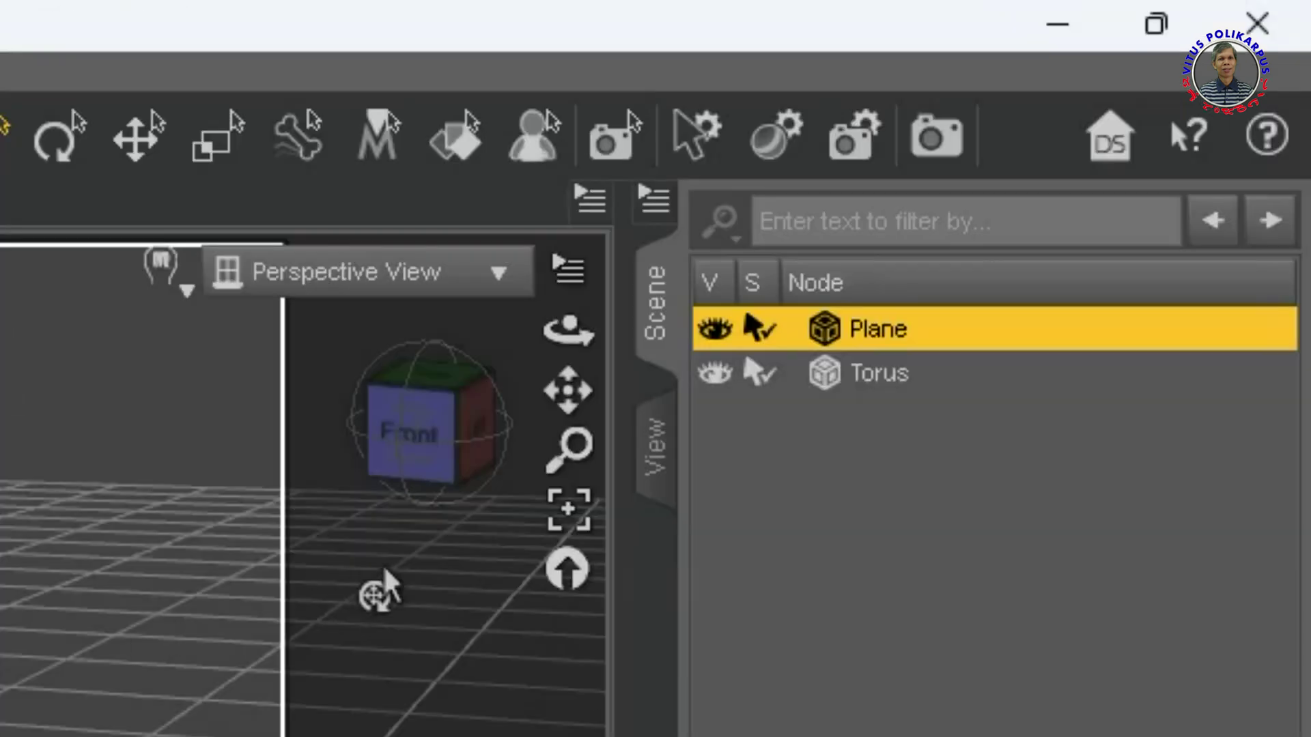
# - Move the torus along the X axis until it sits clear beside the plane
pyautogui.click(877, 386)
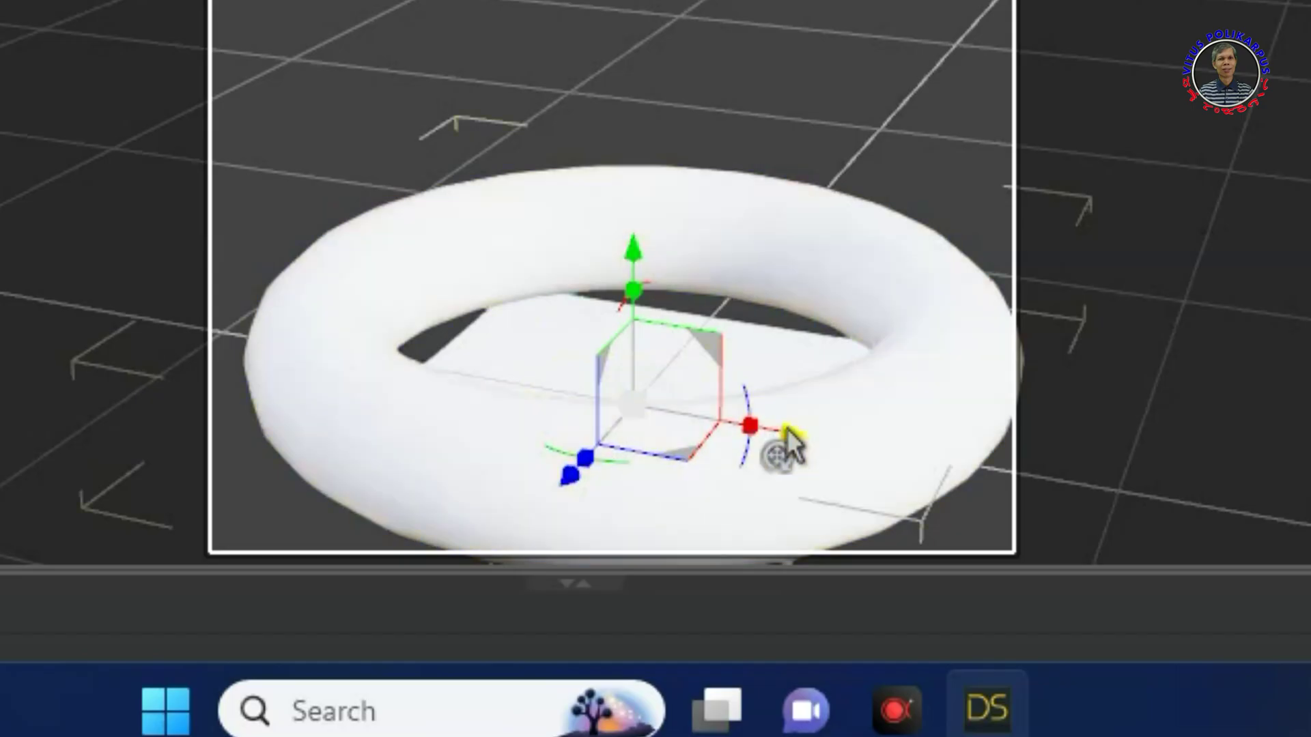
pyautogui.moveTo(789, 440); pyautogui.dragTo(1263, 553)
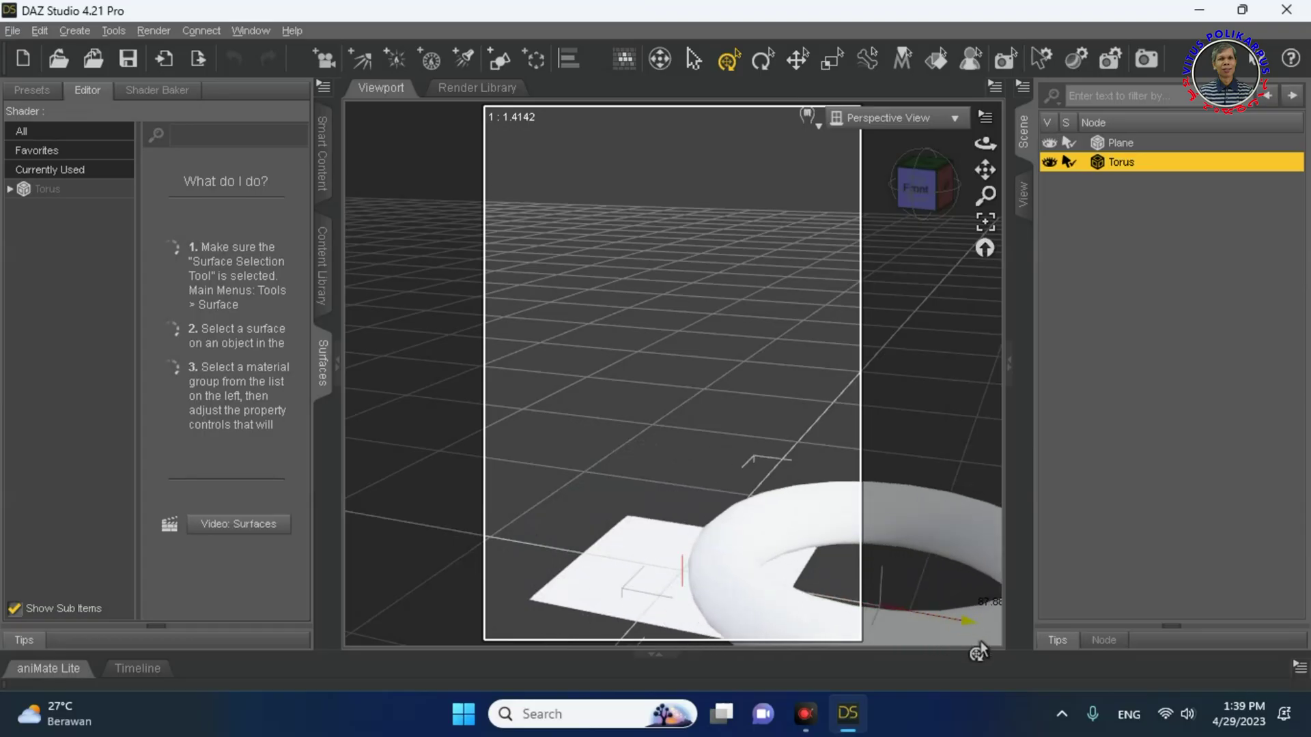
pyautogui.moveTo(979, 652); pyautogui.dragTo(1124, 663)
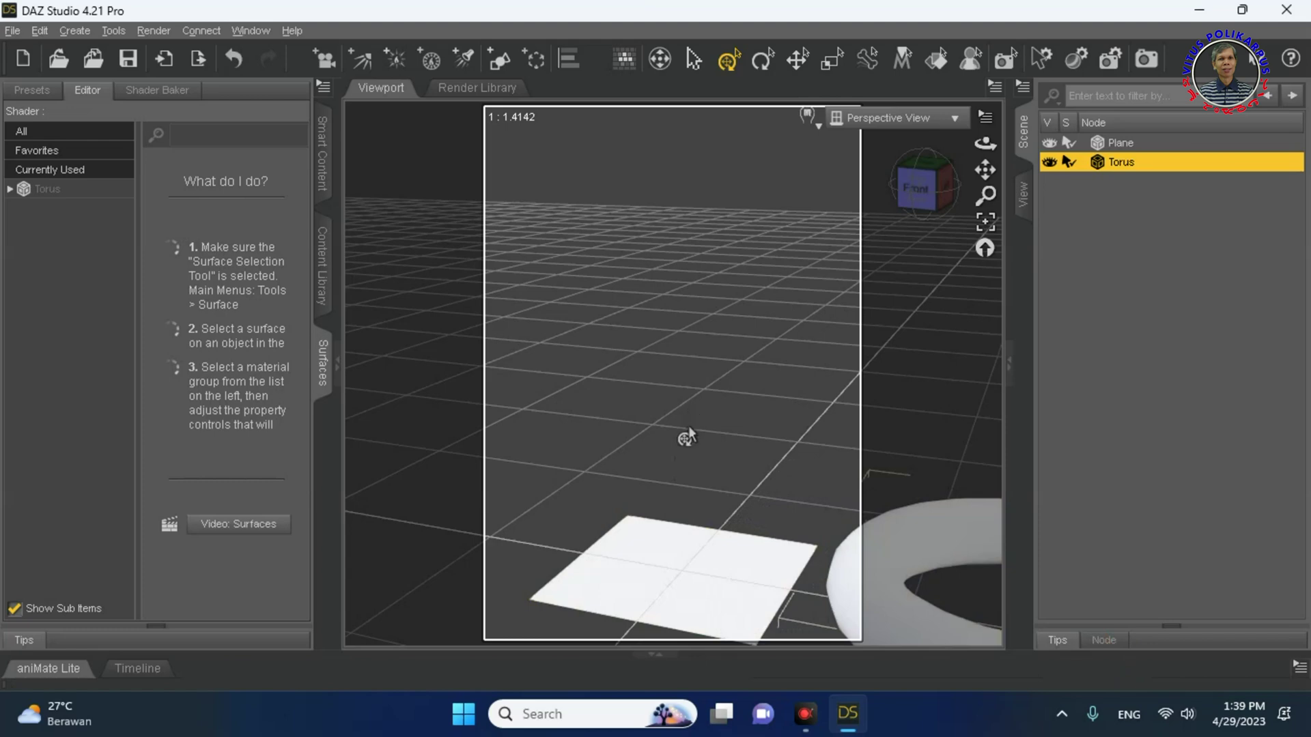
# - Create a sphere primitive and move it back along the Z axis, behind the plane
pyautogui.click(680, 582)
pyautogui.click(310, 408)
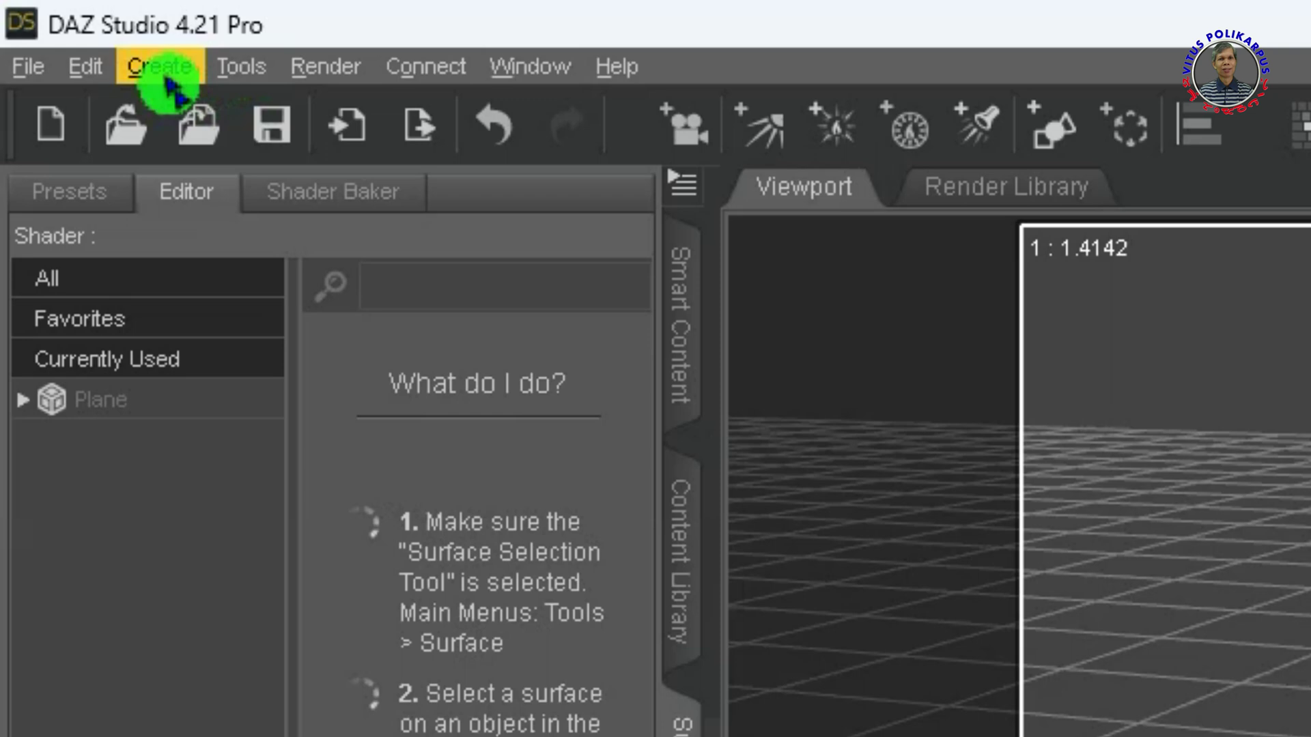
pyautogui.click(76, 36)
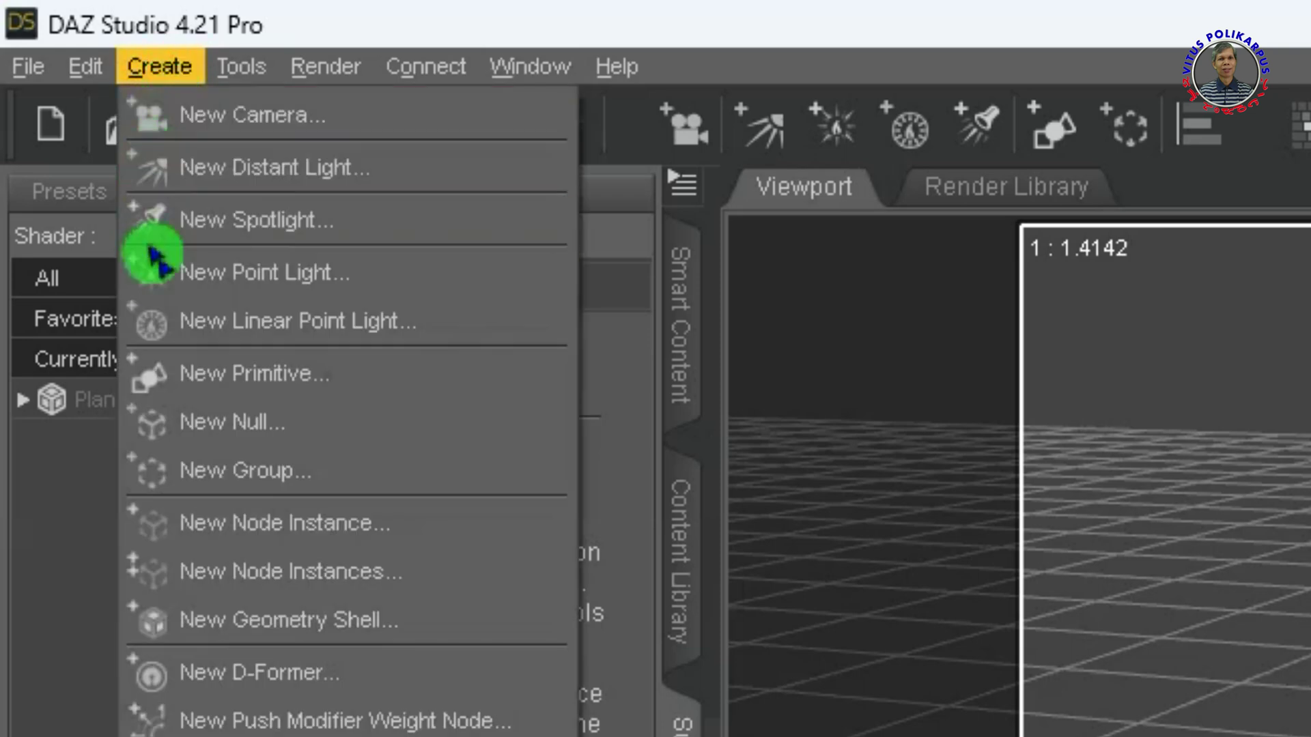
pyautogui.click(263, 375)
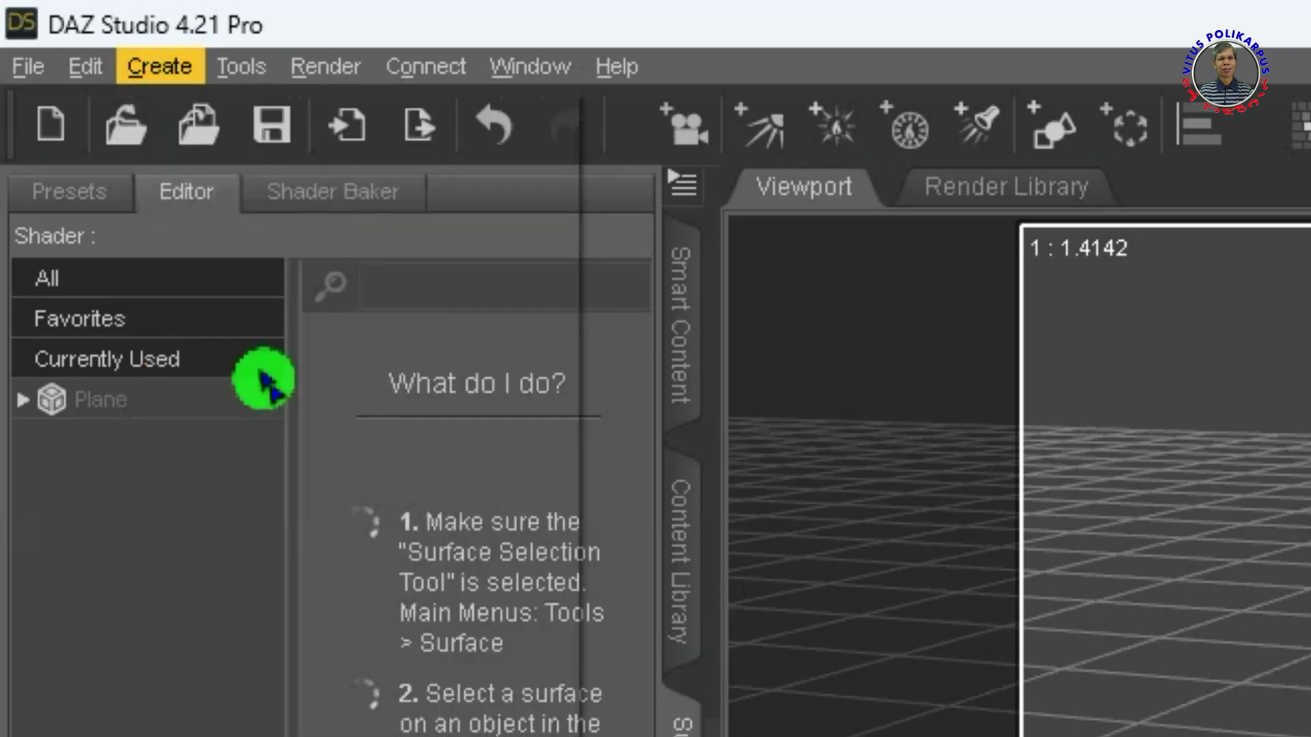
pyautogui.click(927, 403)
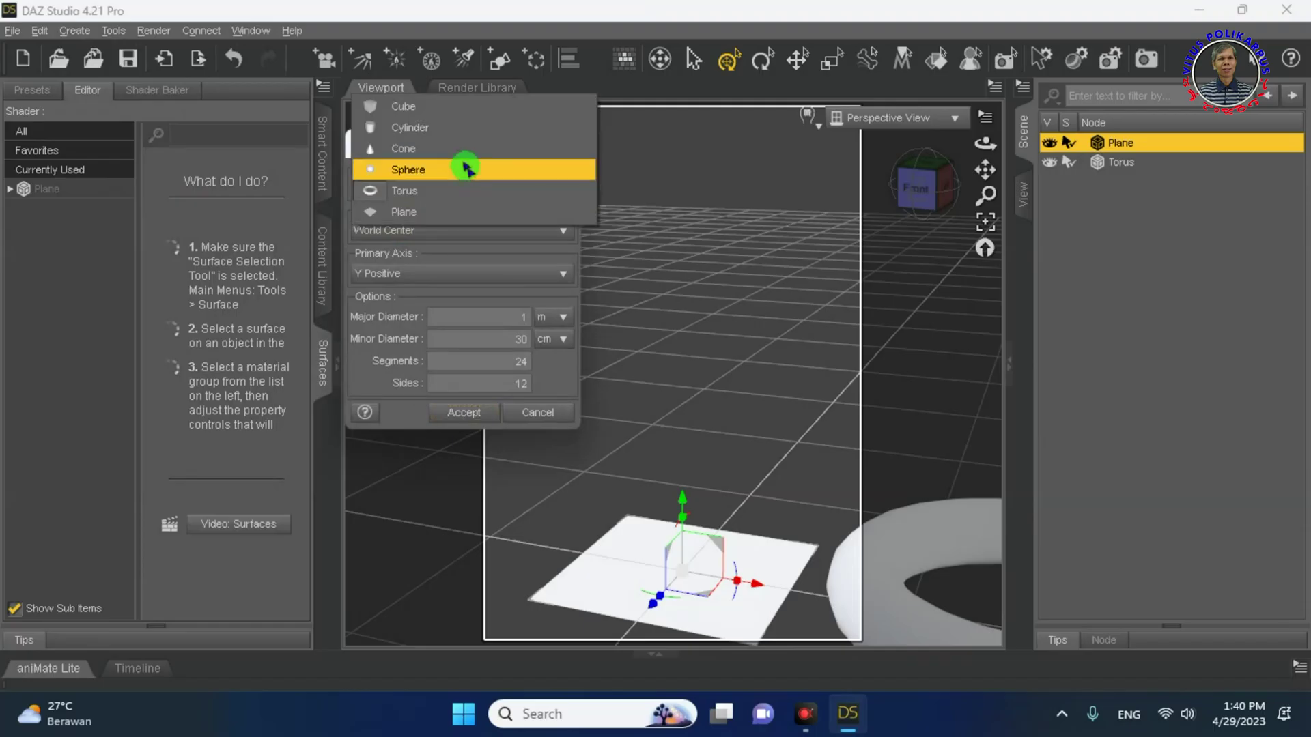
pyautogui.click(967, 352)
pyautogui.click(442, 390)
pyautogui.moveTo(665, 604); pyautogui.dragTo(785, 450)
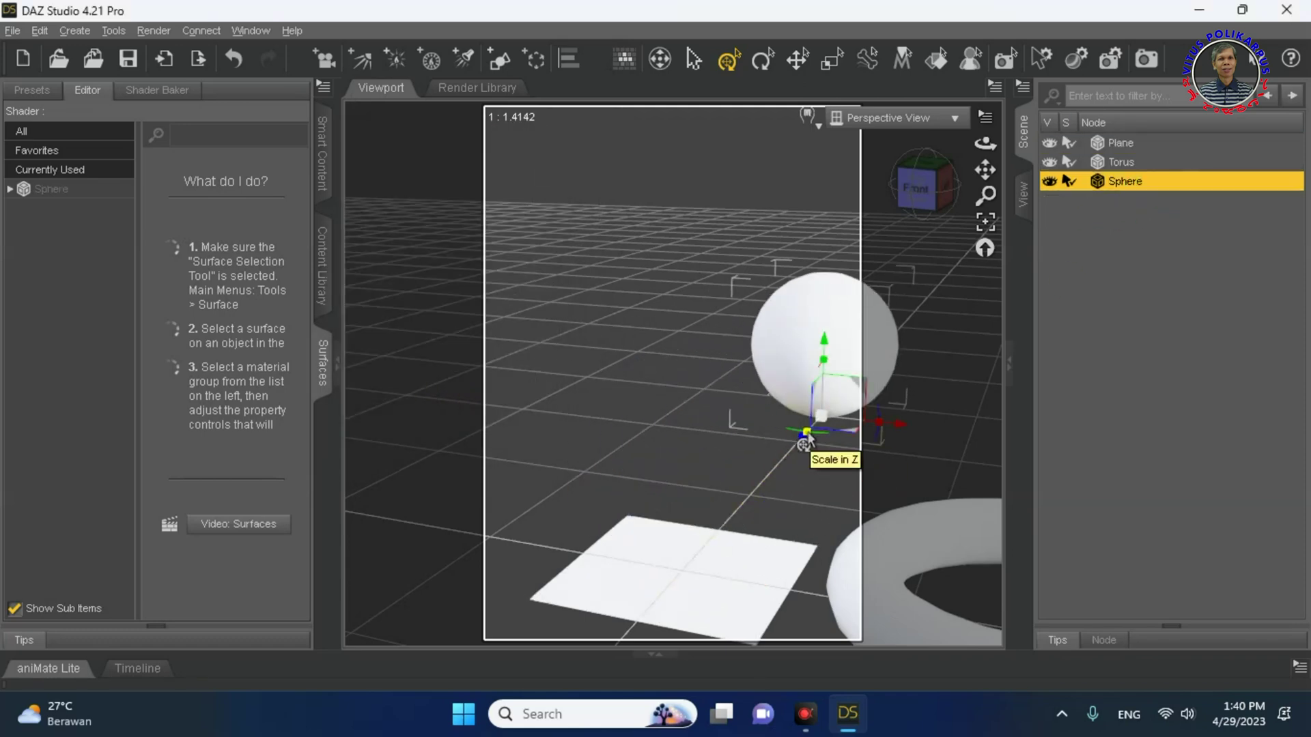
# - Create a cone primitive and move it along the X axis to the side of the plane opposite the torus
pyautogui.click(683, 570)
pyautogui.click(65, 30)
pyautogui.click(132, 174)
pyautogui.click(439, 146)
pyautogui.click(424, 193)
pyautogui.click(444, 409)
pyautogui.click(1130, 205)
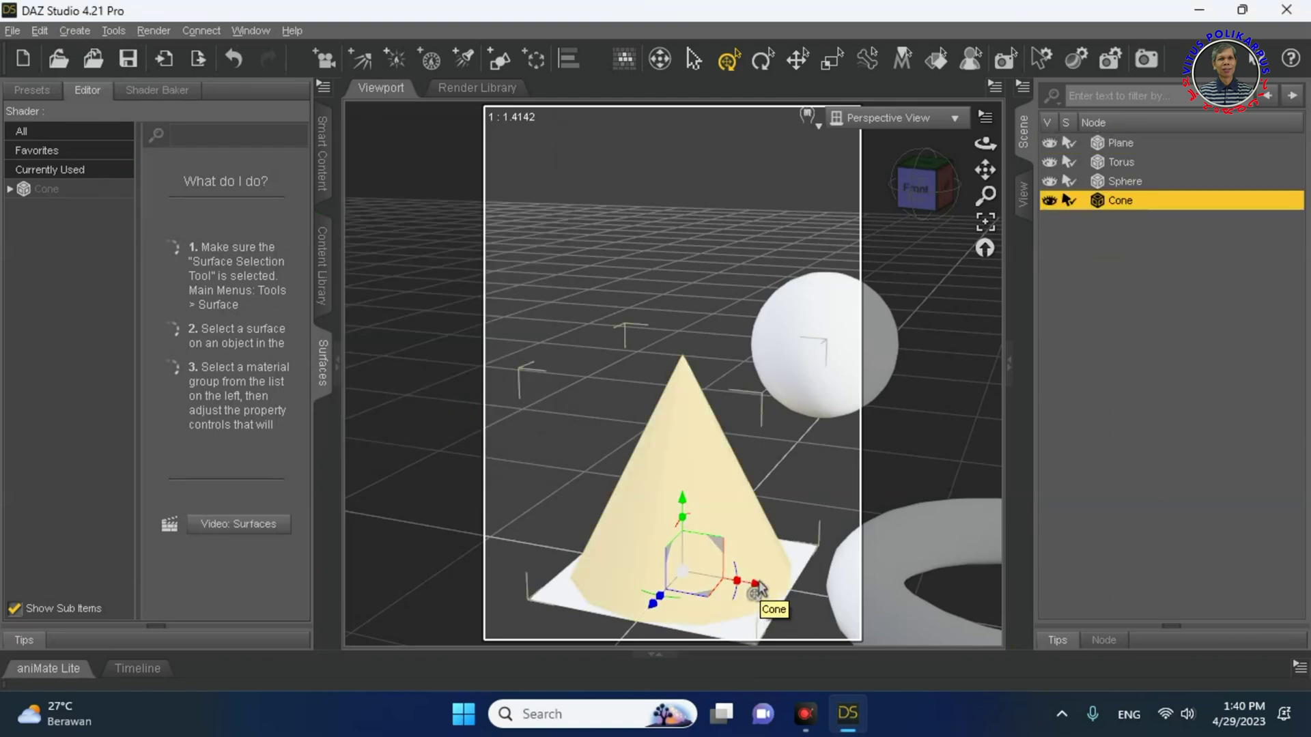
pyautogui.moveTo(770, 606); pyautogui.dragTo(647, 517)
# - Create a cylinder primitive and move it forward along the Z axis, off the plane and in front of the cone
pyautogui.click(647, 517)
pyautogui.click(74, 31)
pyautogui.click(132, 176)
pyautogui.click(450, 186)
pyautogui.click(437, 167)
pyautogui.click(442, 412)
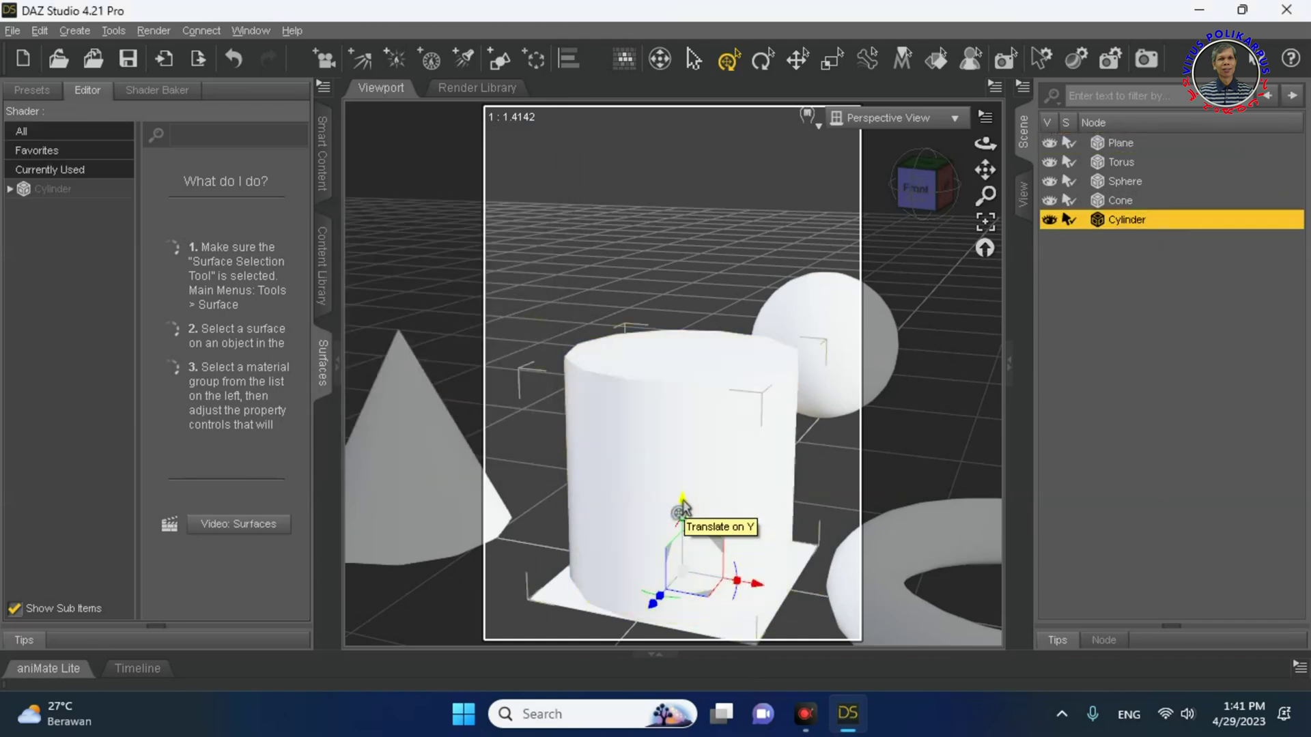
pyautogui.moveTo(658, 608); pyautogui.dragTo(157, 645)
# - Create a 1 m cube primitive with one division at the world center, Y Positive axis
pyautogui.moveTo(985, 170); pyautogui.dragTo(988, 198)
pyautogui.click(1120, 143)
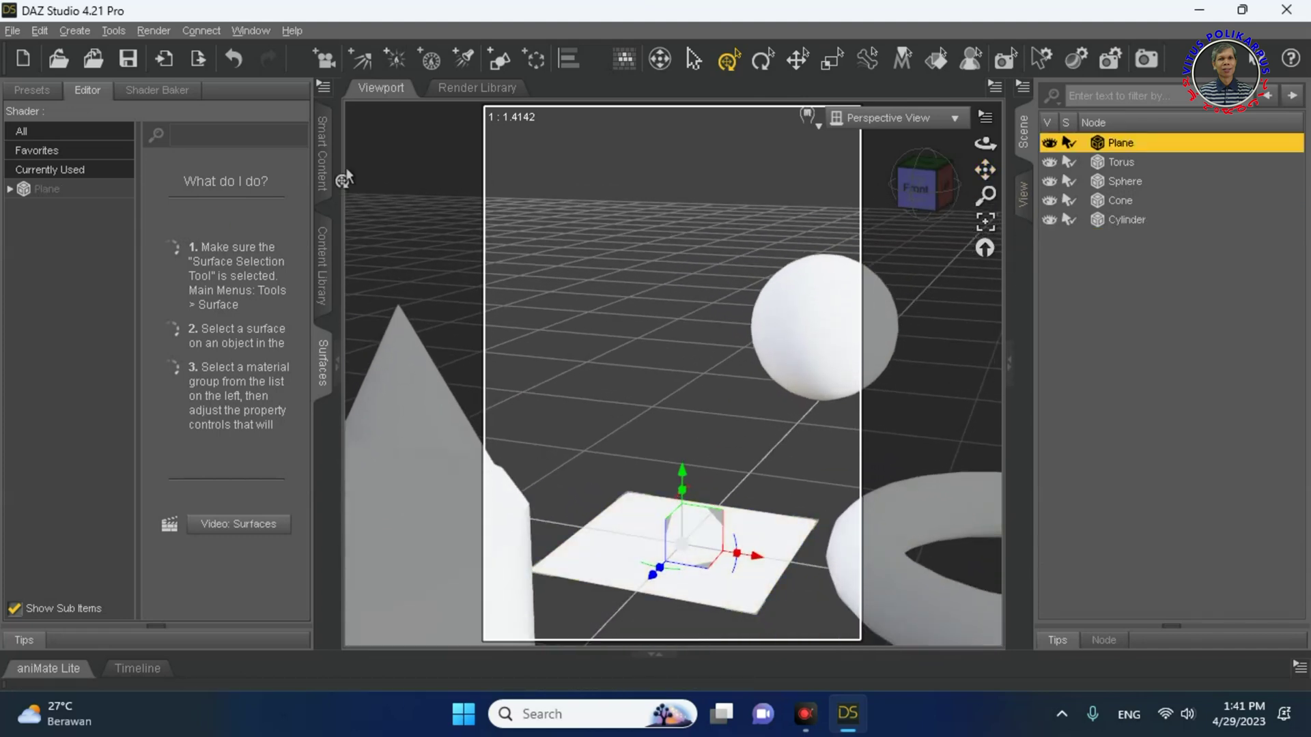
pyautogui.click(74, 31)
pyautogui.click(116, 177)
pyautogui.click(437, 180)
pyautogui.click(403, 167)
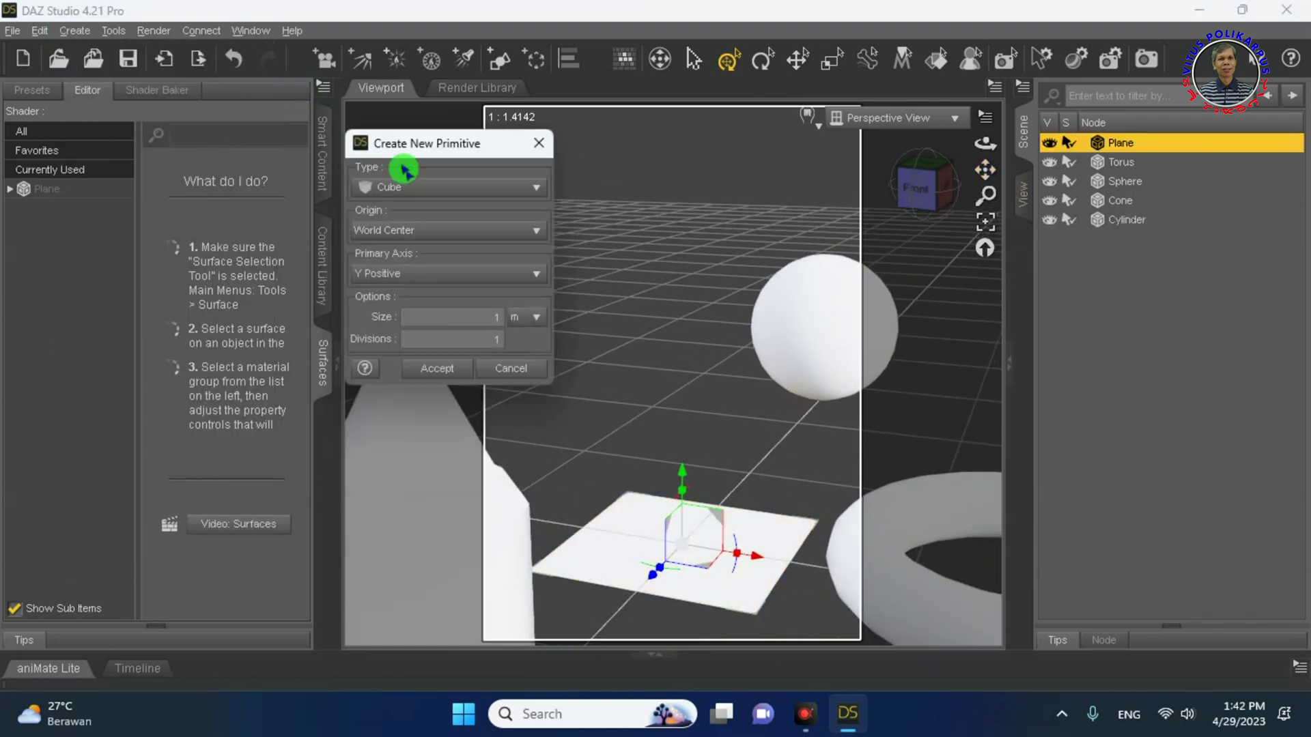
pyautogui.click(433, 411)
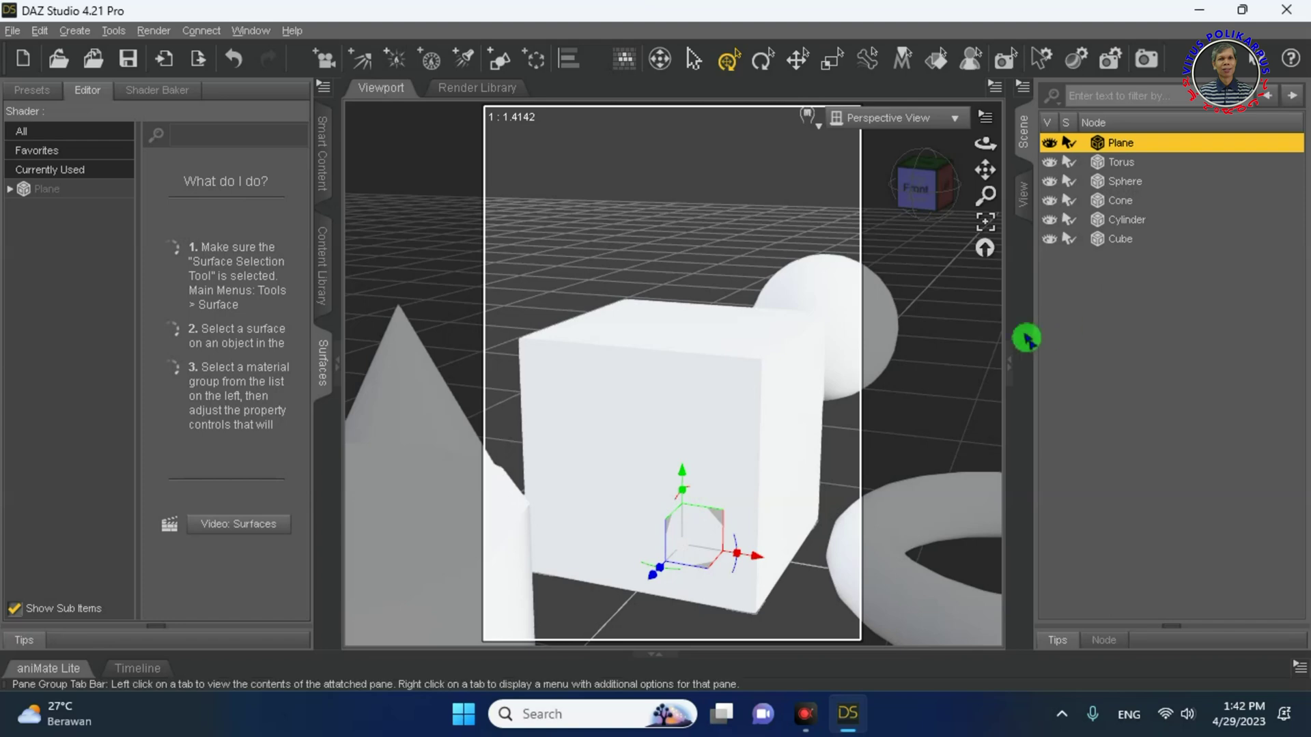
# - Scale the cube down slightly and move it far back along the Z axis, beyond the sphere
pyautogui.click(1120, 238)
pyautogui.moveTo(750, 594); pyautogui.dragTo(671, 531)
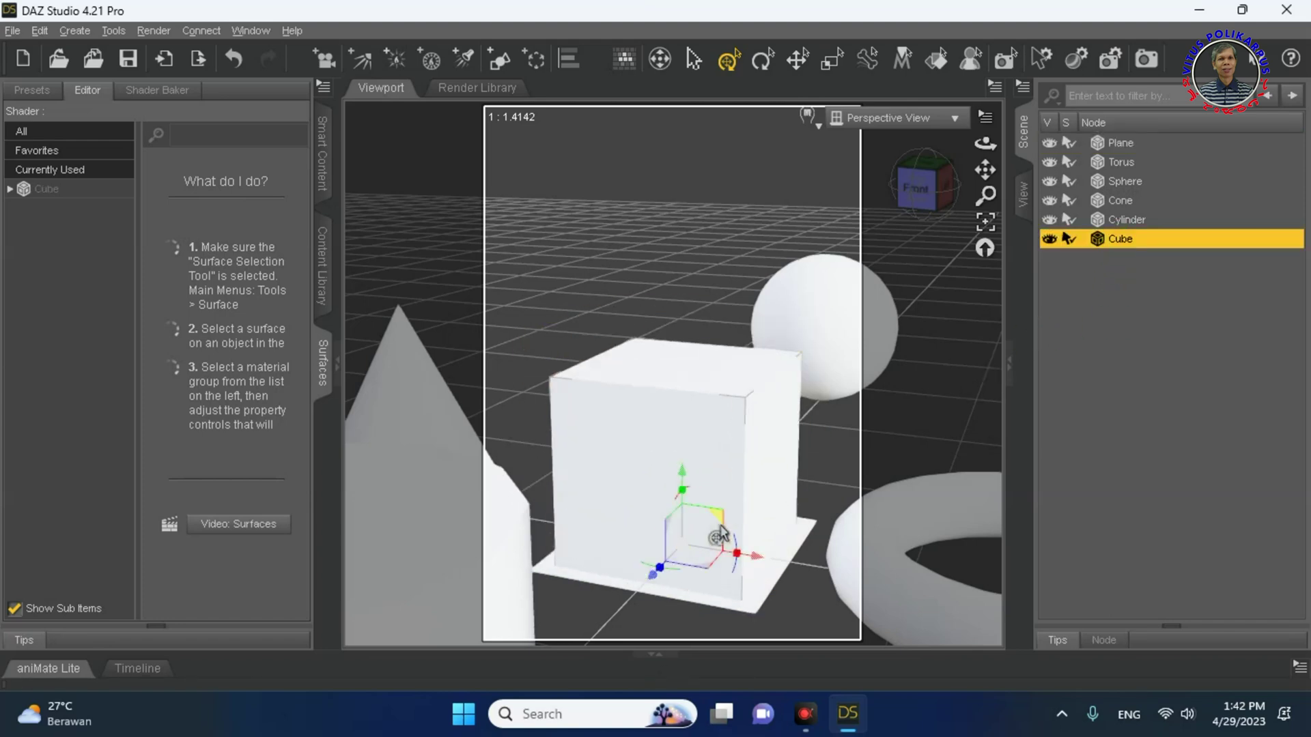
pyautogui.moveTo(650, 576); pyautogui.dragTo(667, 424)
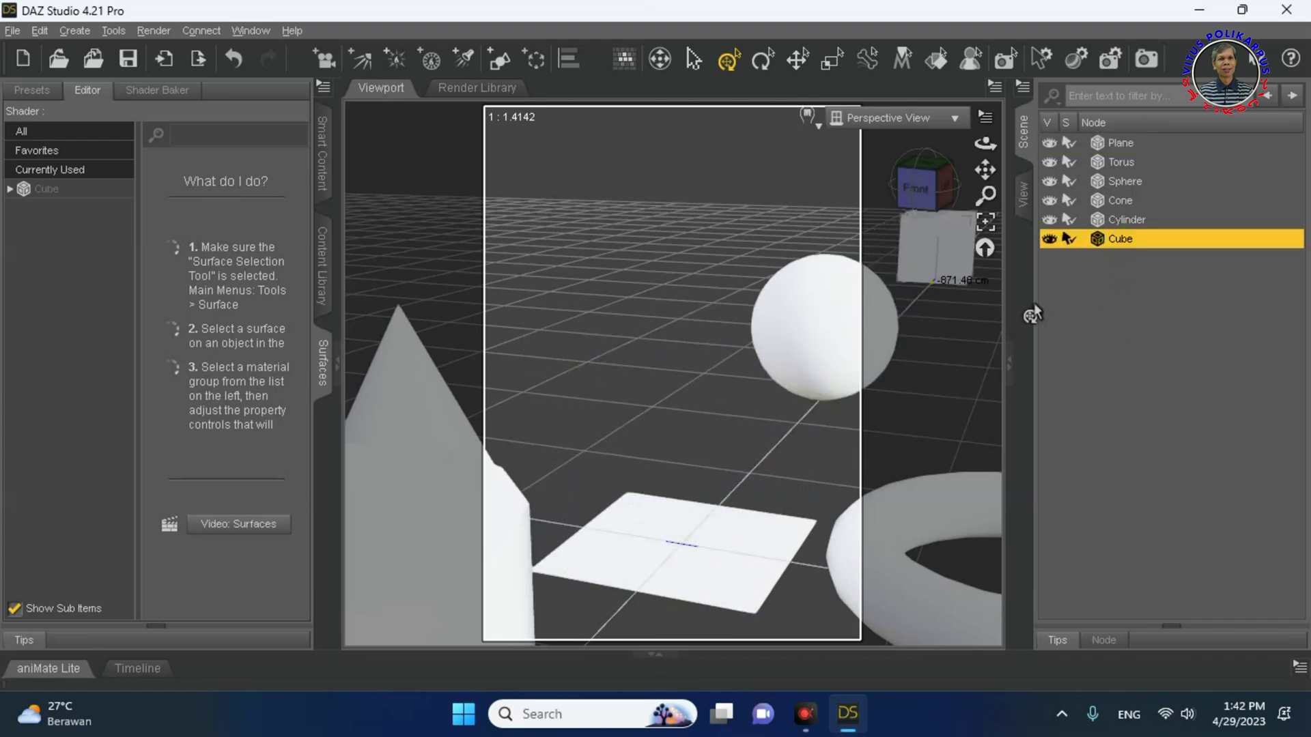
pyautogui.click(668, 423)
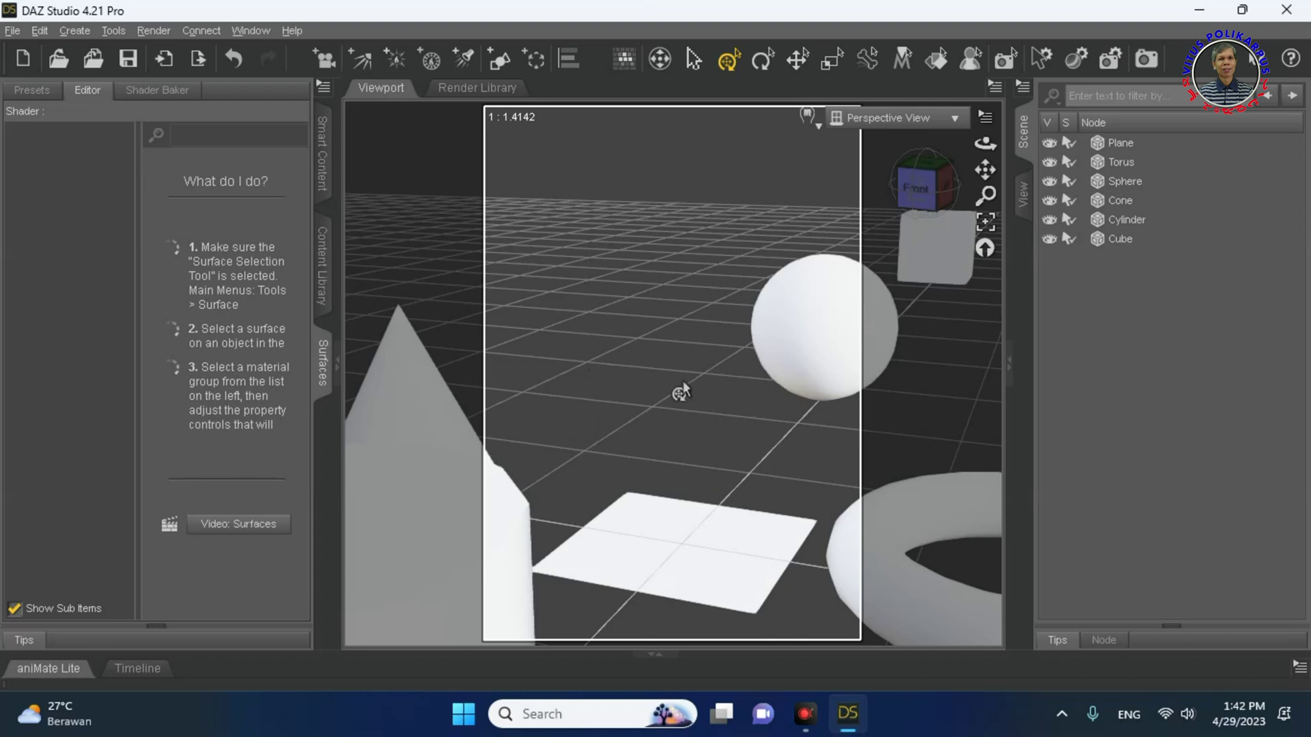
# - Select the plane and show the Base properties of its Default surface in the surface editor
pyautogui.click(666, 568)
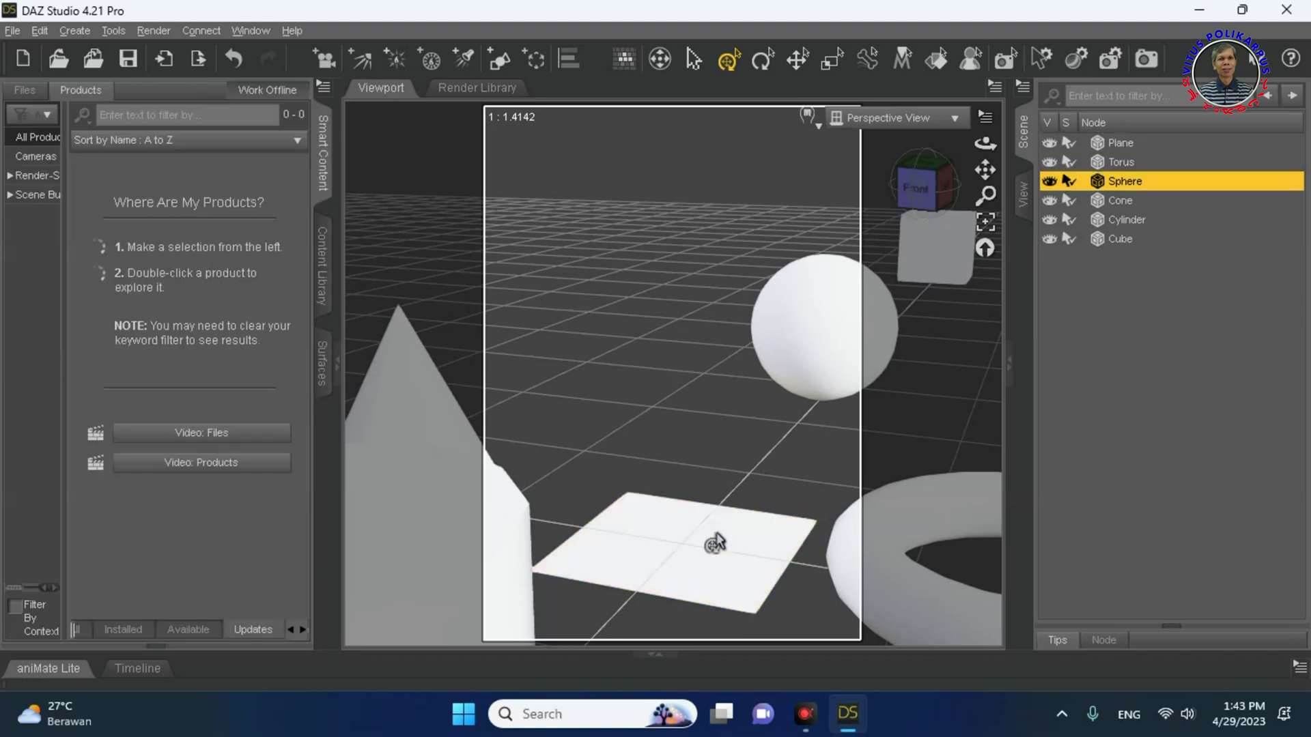
pyautogui.click(708, 542)
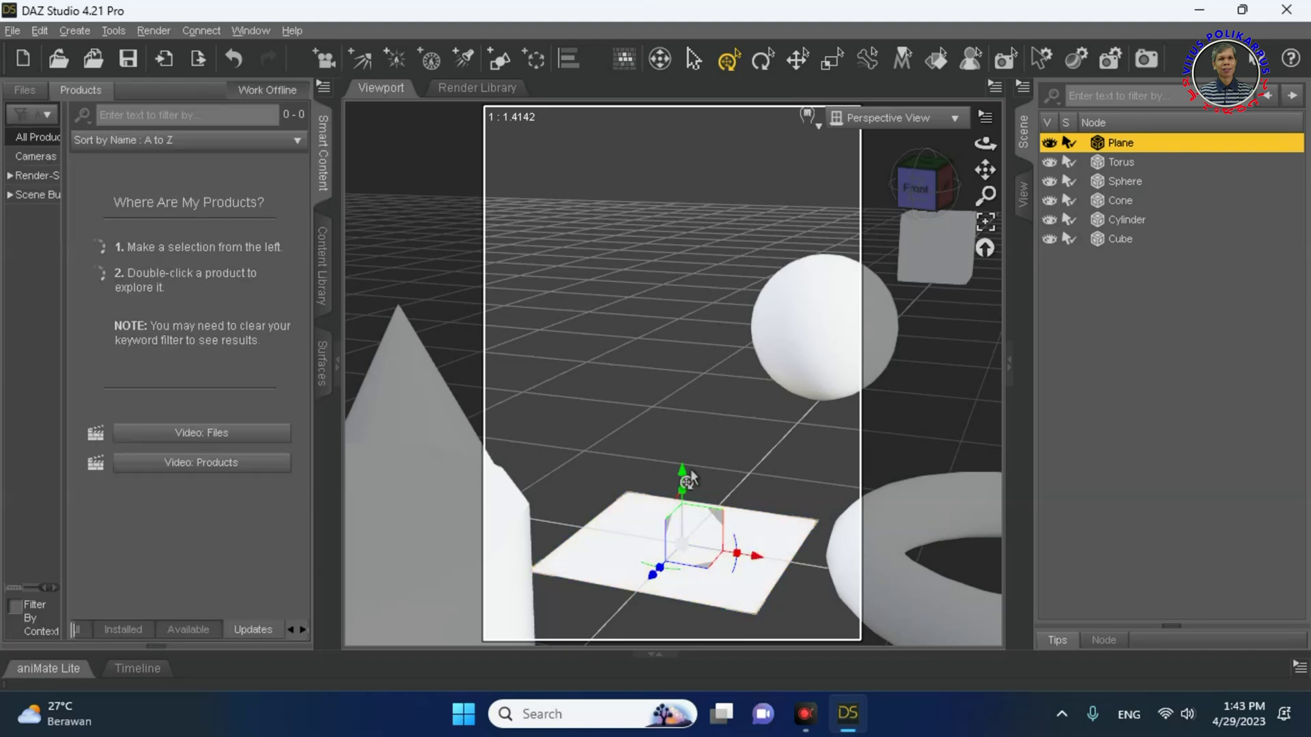
pyautogui.click(324, 375)
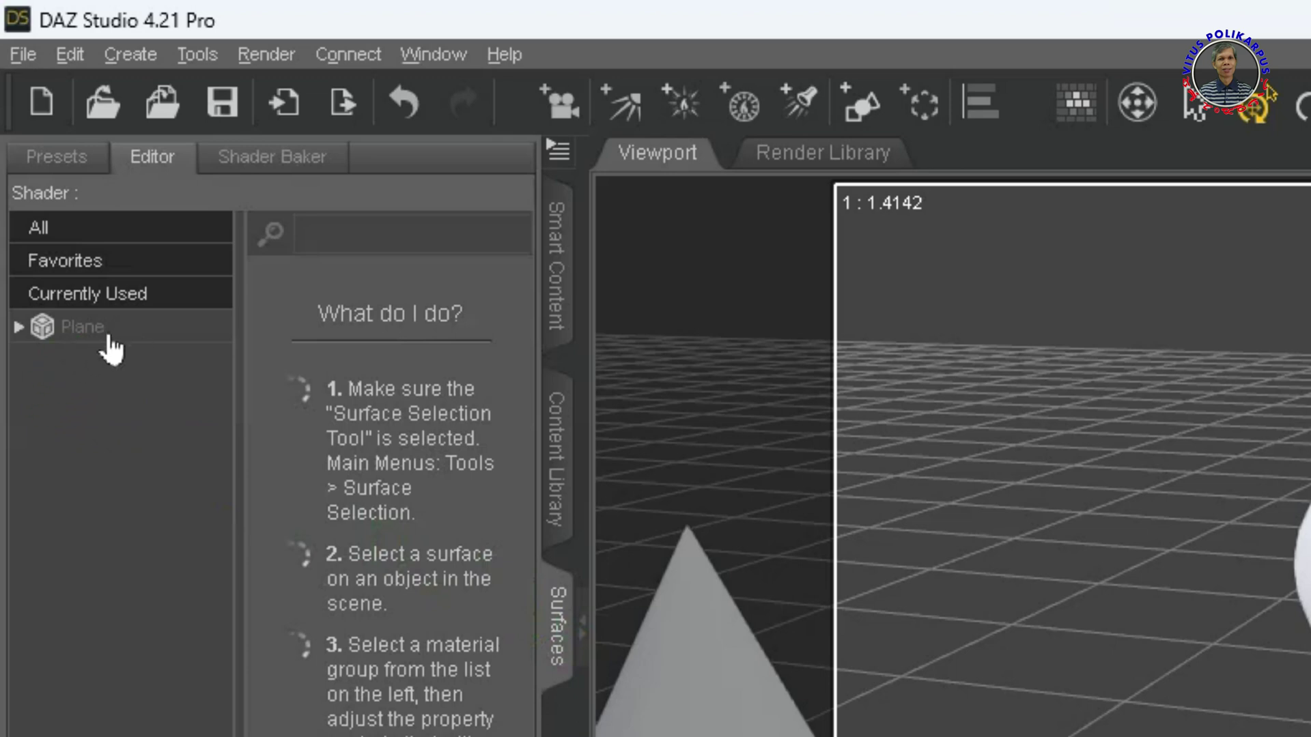
pyautogui.click(85, 328)
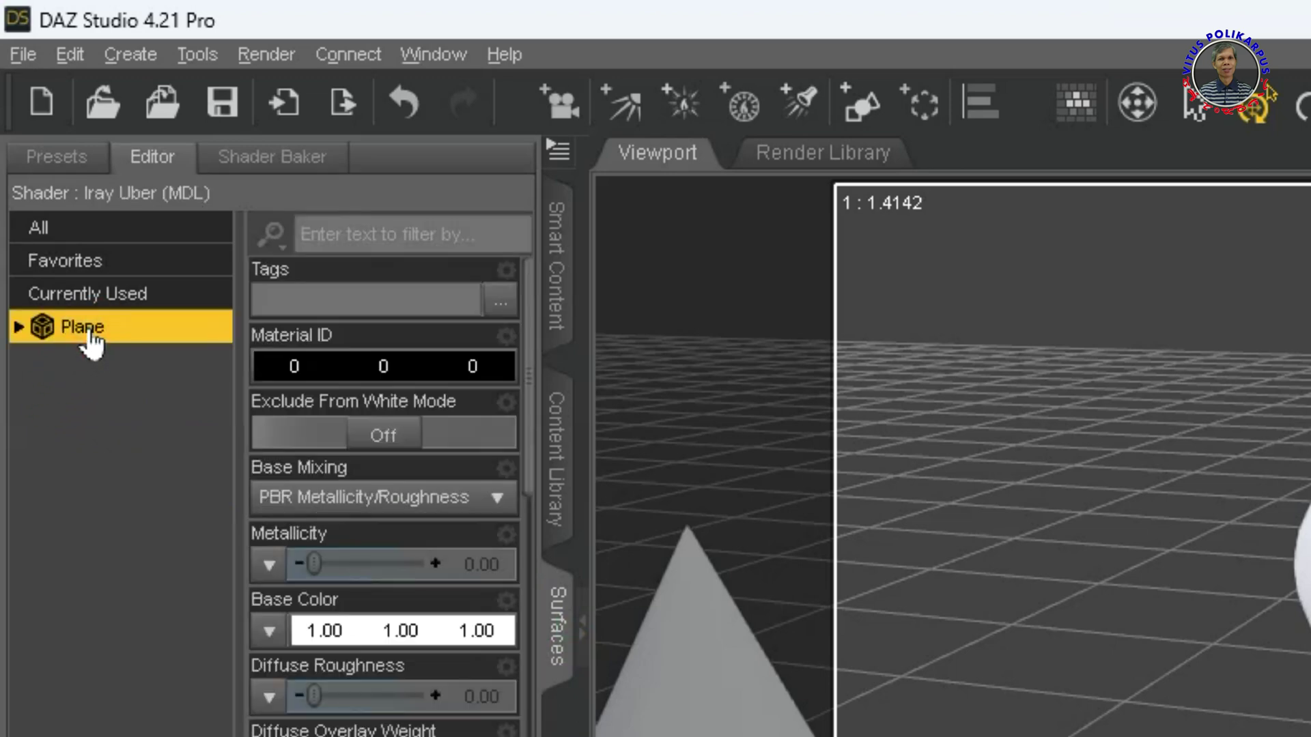
pyautogui.doubleClick(87, 333)
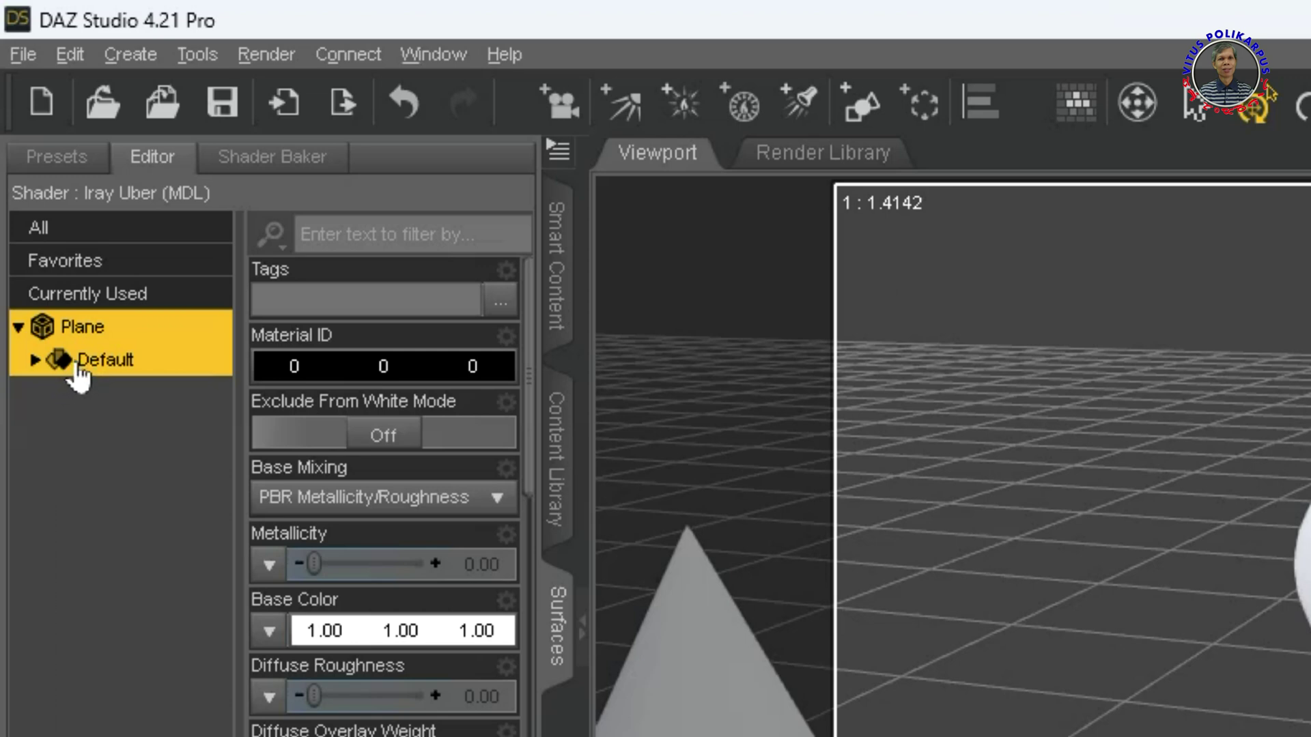
pyautogui.click(34, 360)
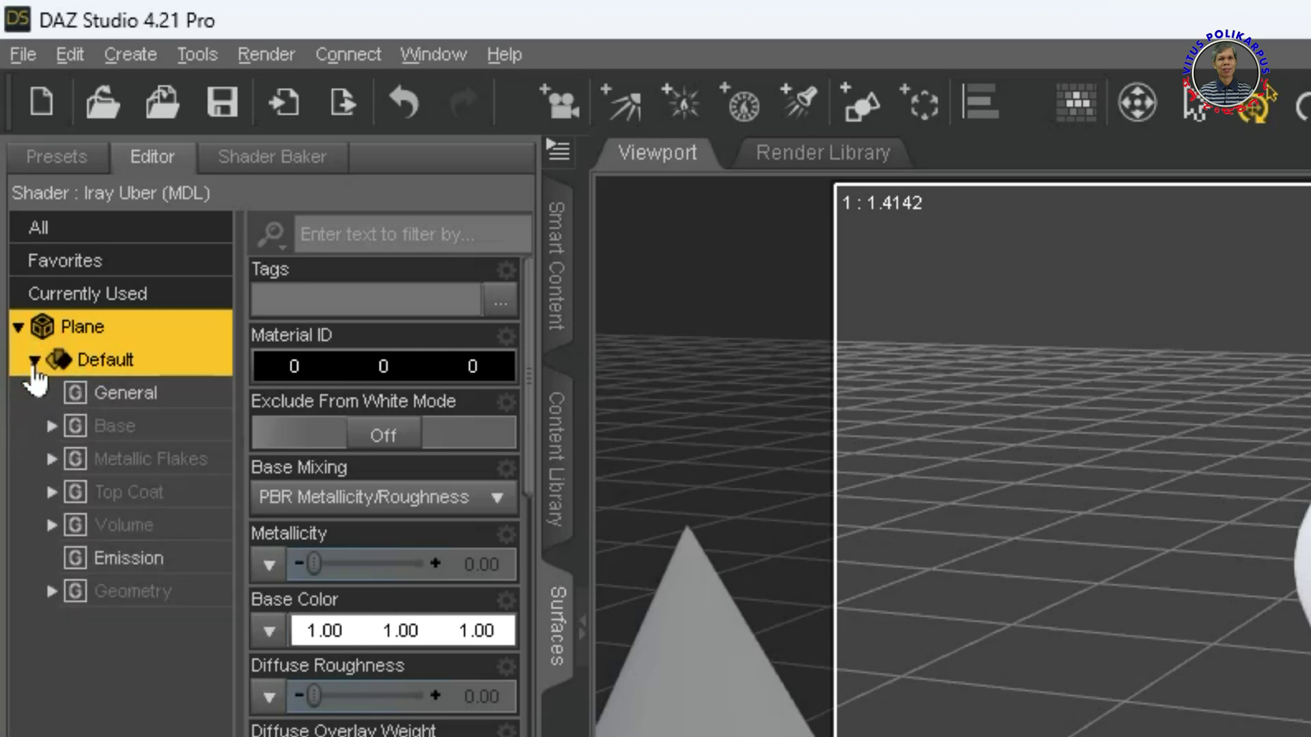
pyautogui.click(97, 429)
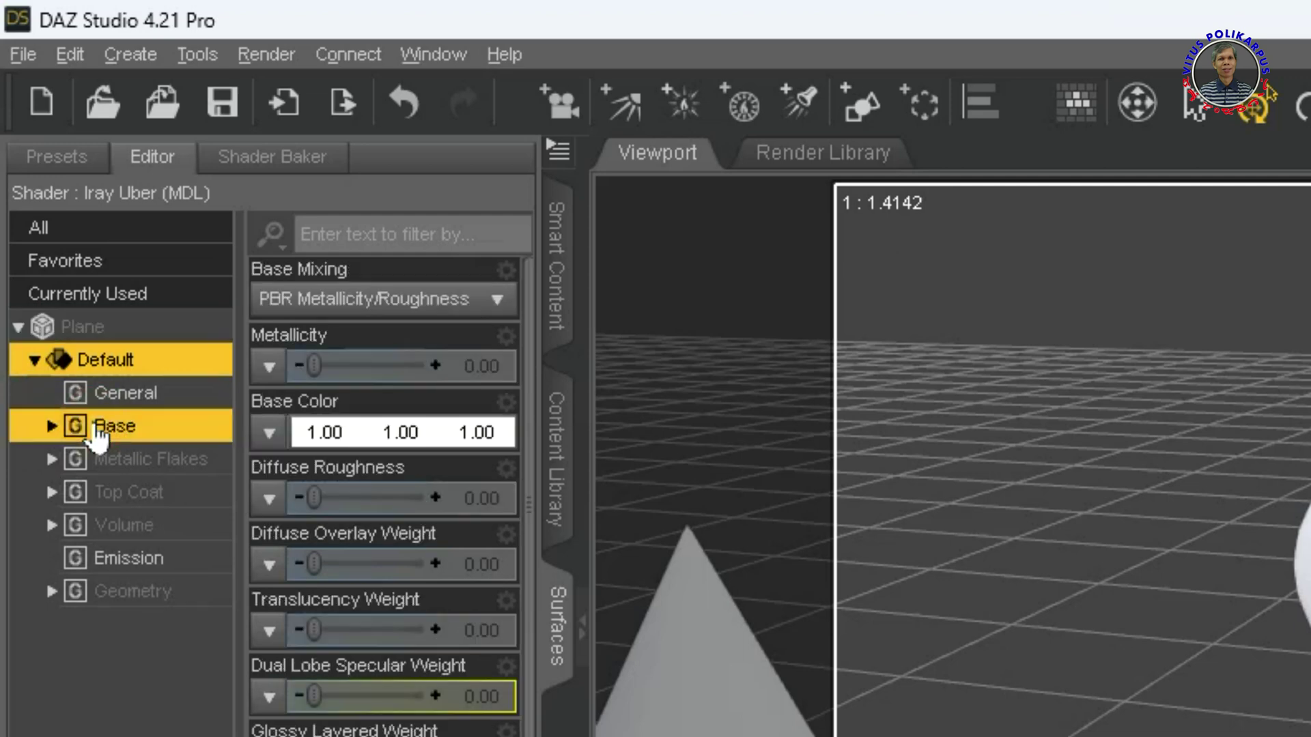
# - Set the plane's Base Color to bright green (0, 255, 0)
pyautogui.click(372, 438)
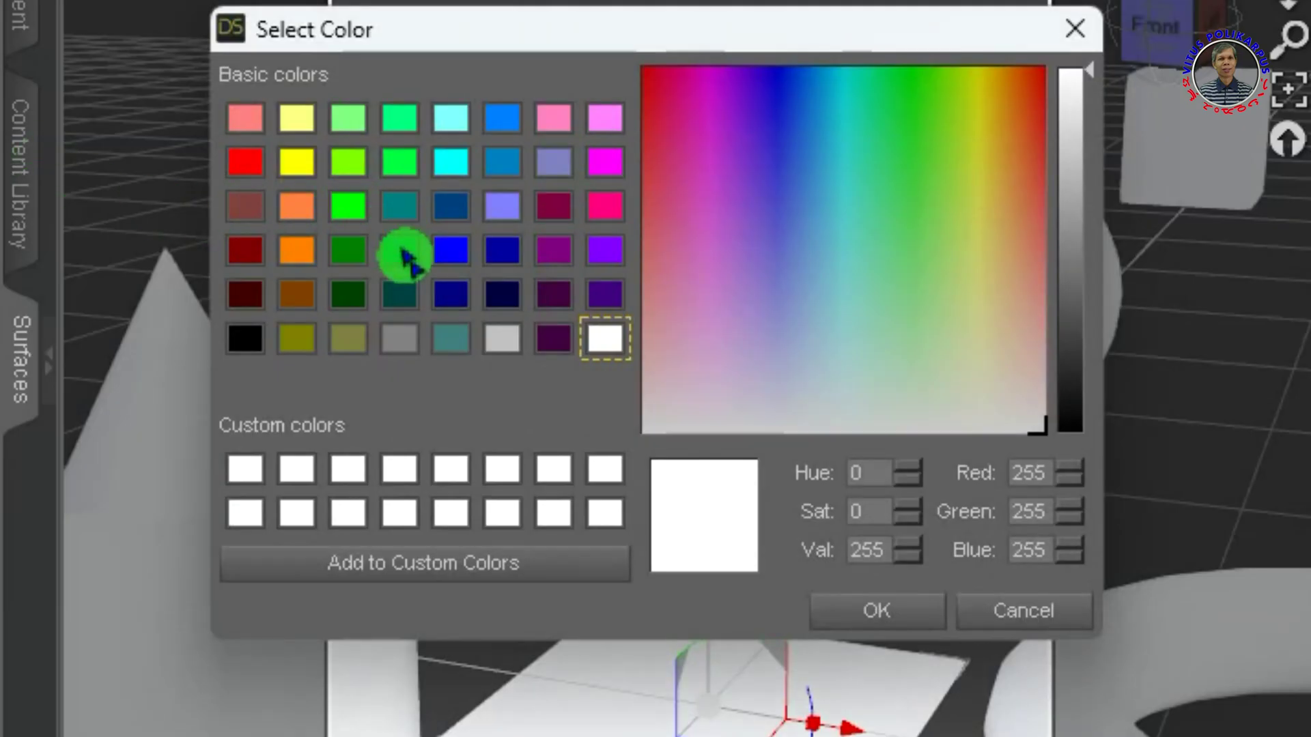
pyautogui.click(350, 208)
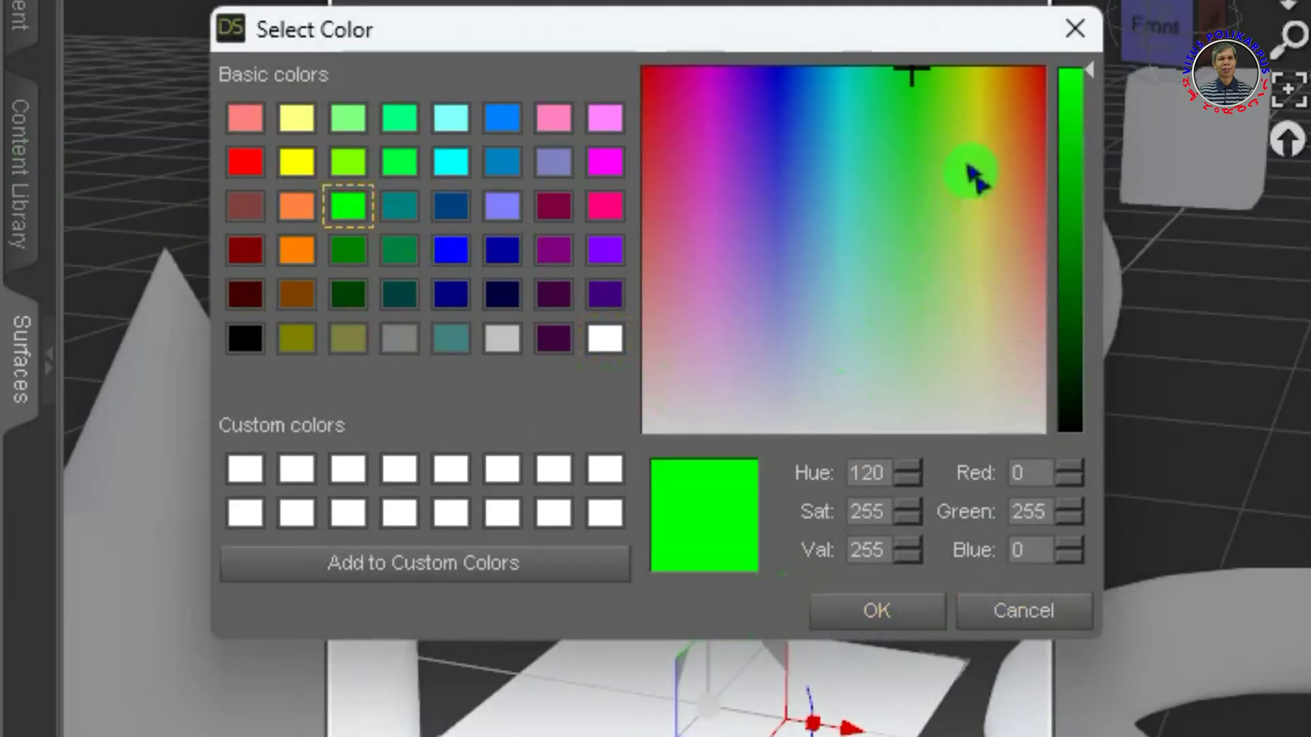
pyautogui.click(879, 613)
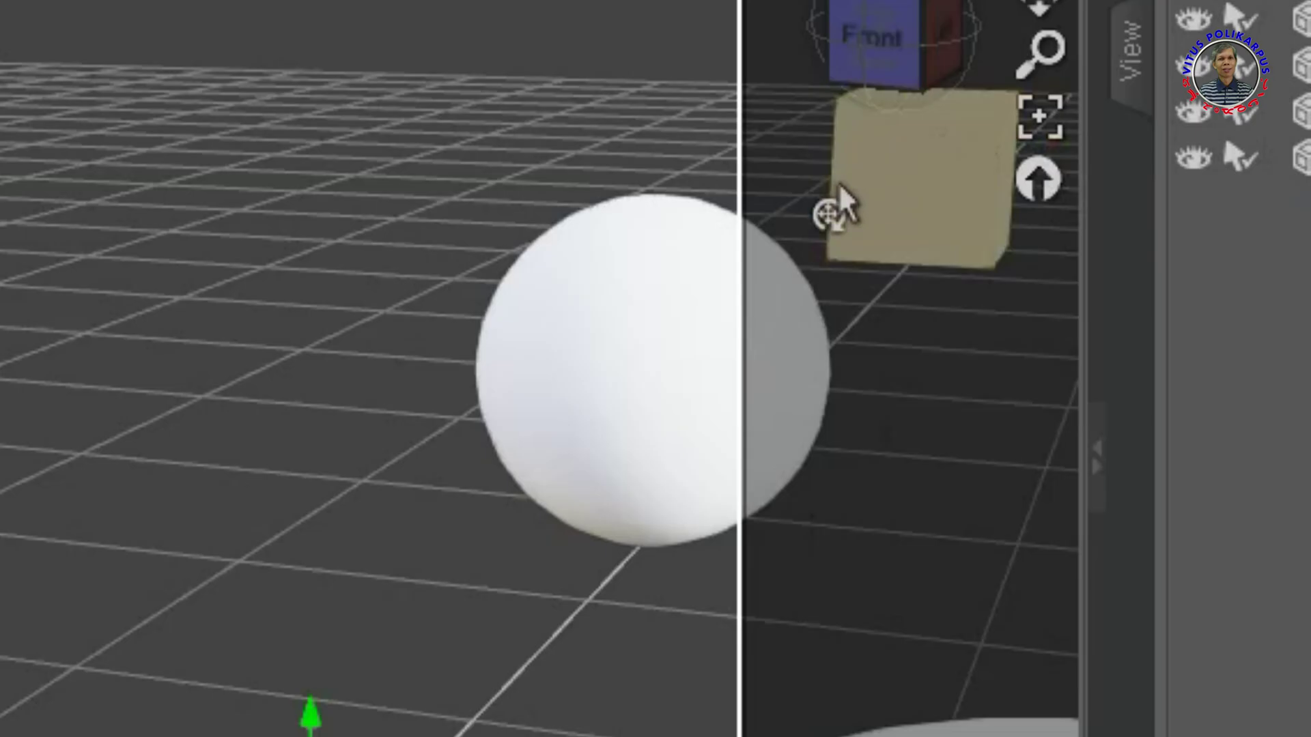
# - Select the sphere and set the Base Color of its Default surface to blue (0, 0, 255)
pyautogui.click(627, 385)
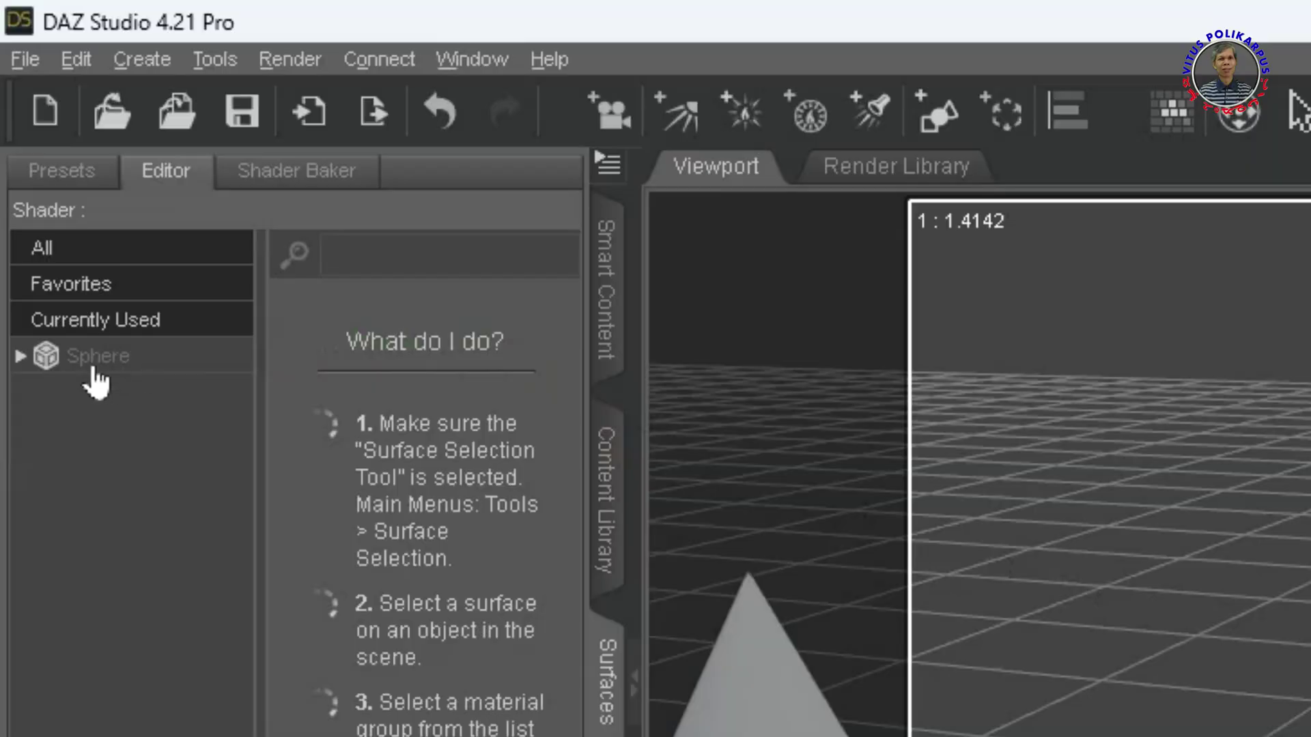
pyautogui.click(97, 358)
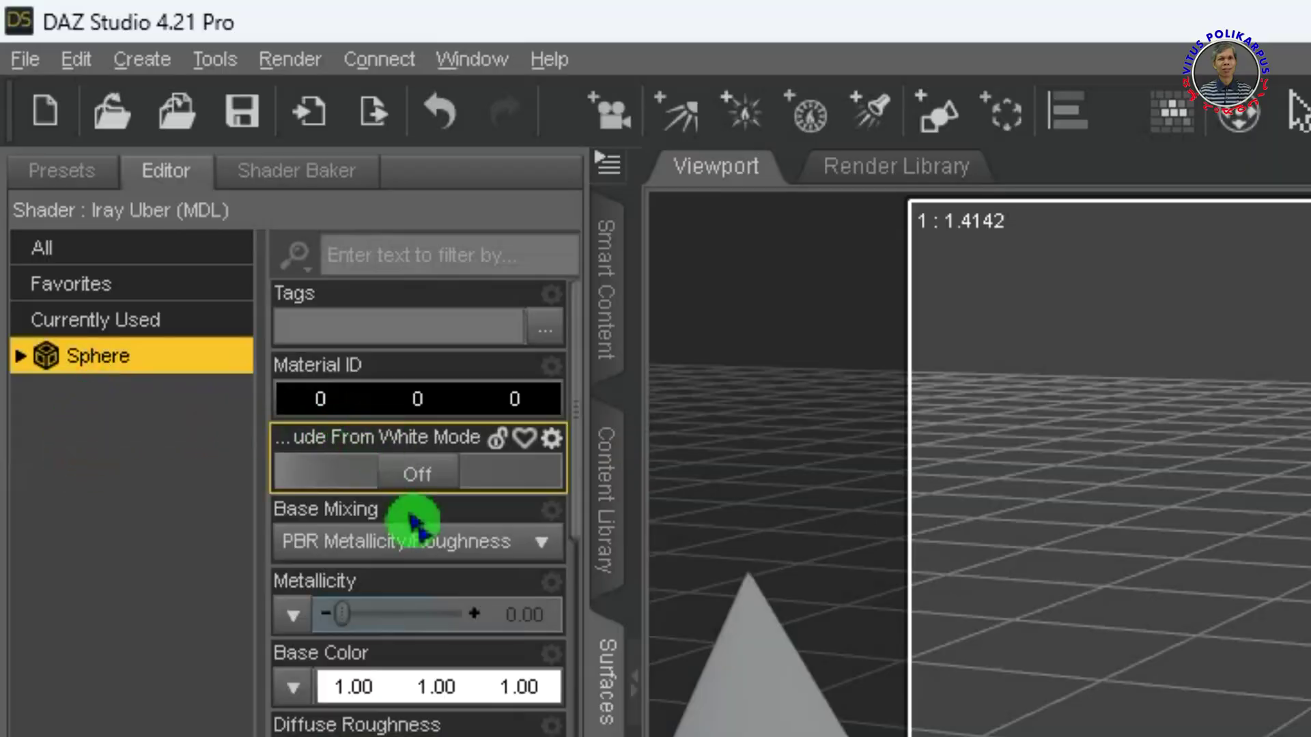
pyautogui.click(22, 356)
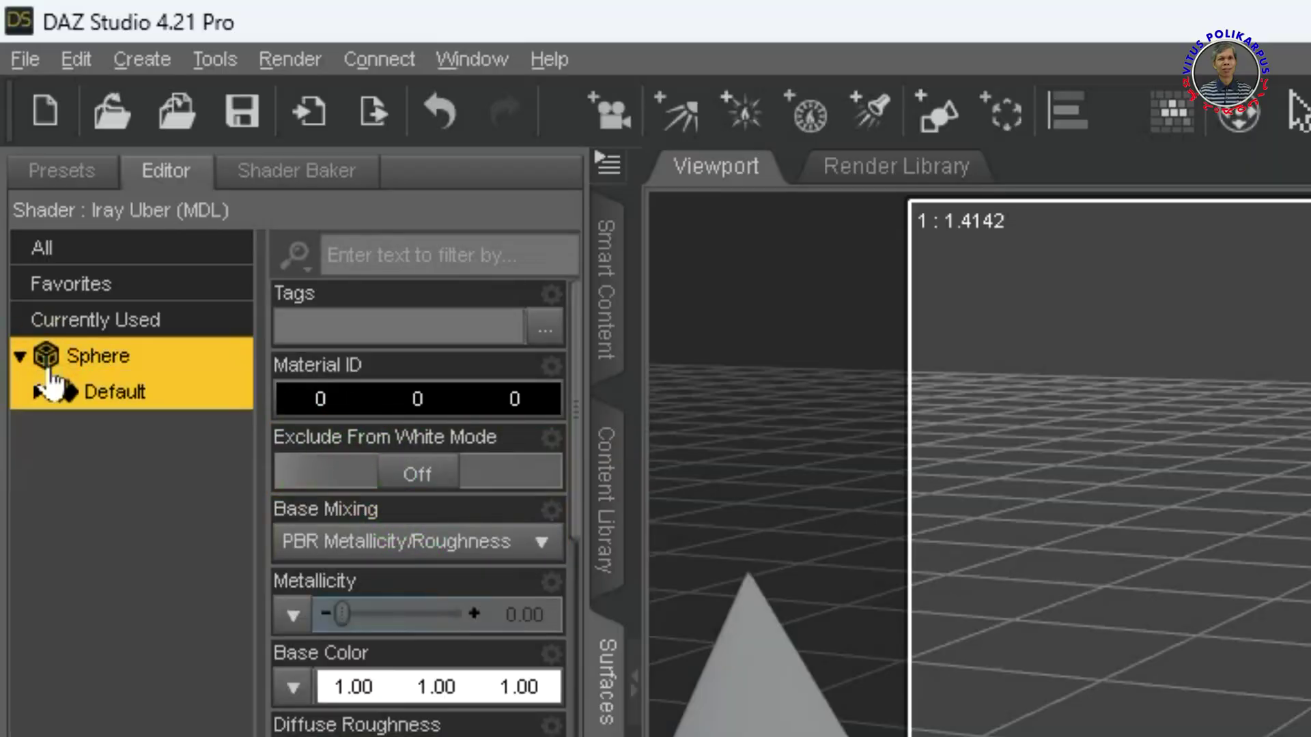
pyautogui.doubleClick(118, 393)
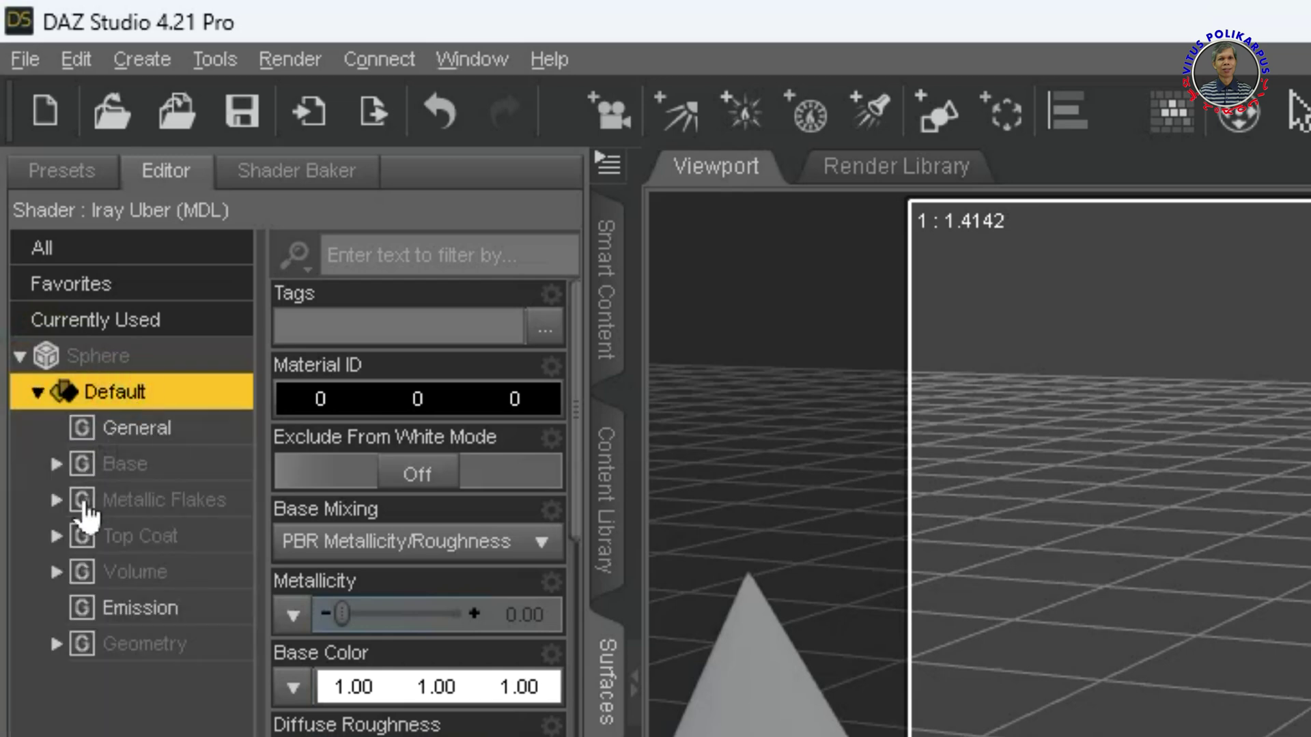
pyautogui.click(104, 465)
pyautogui.click(351, 477)
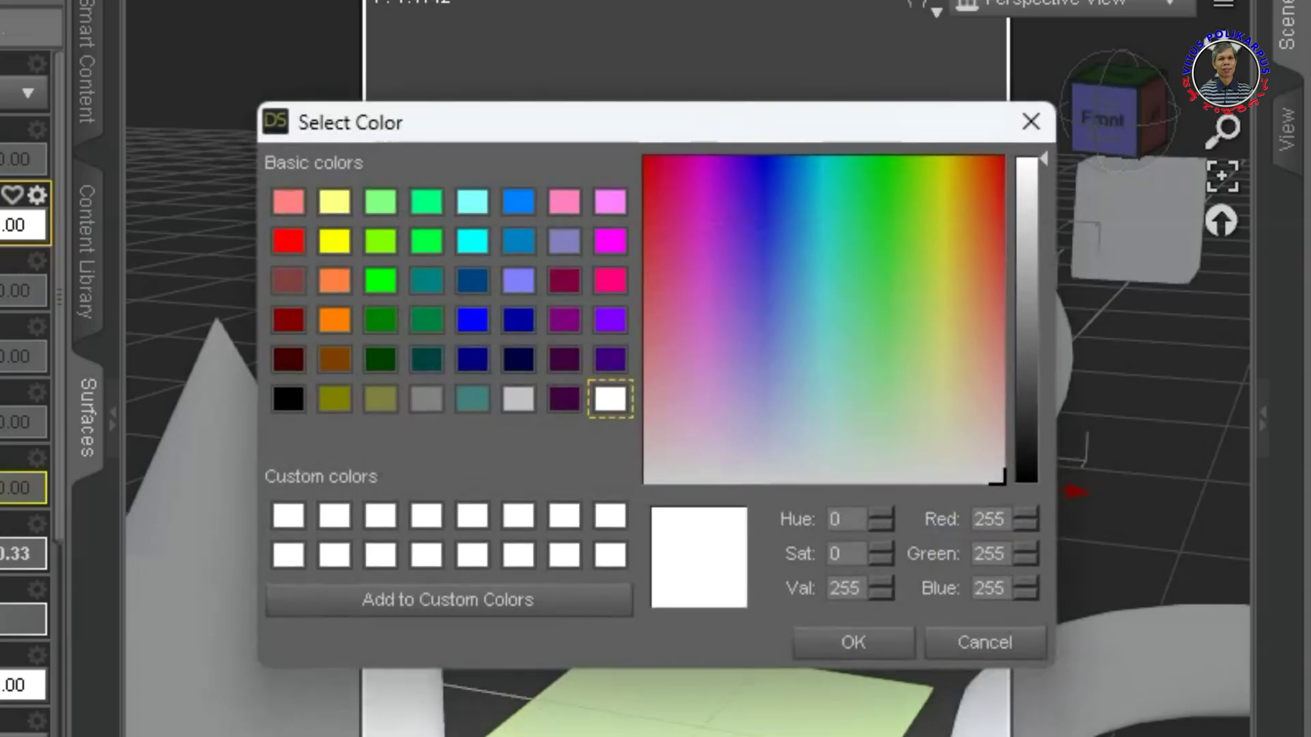
pyautogui.click(473, 320)
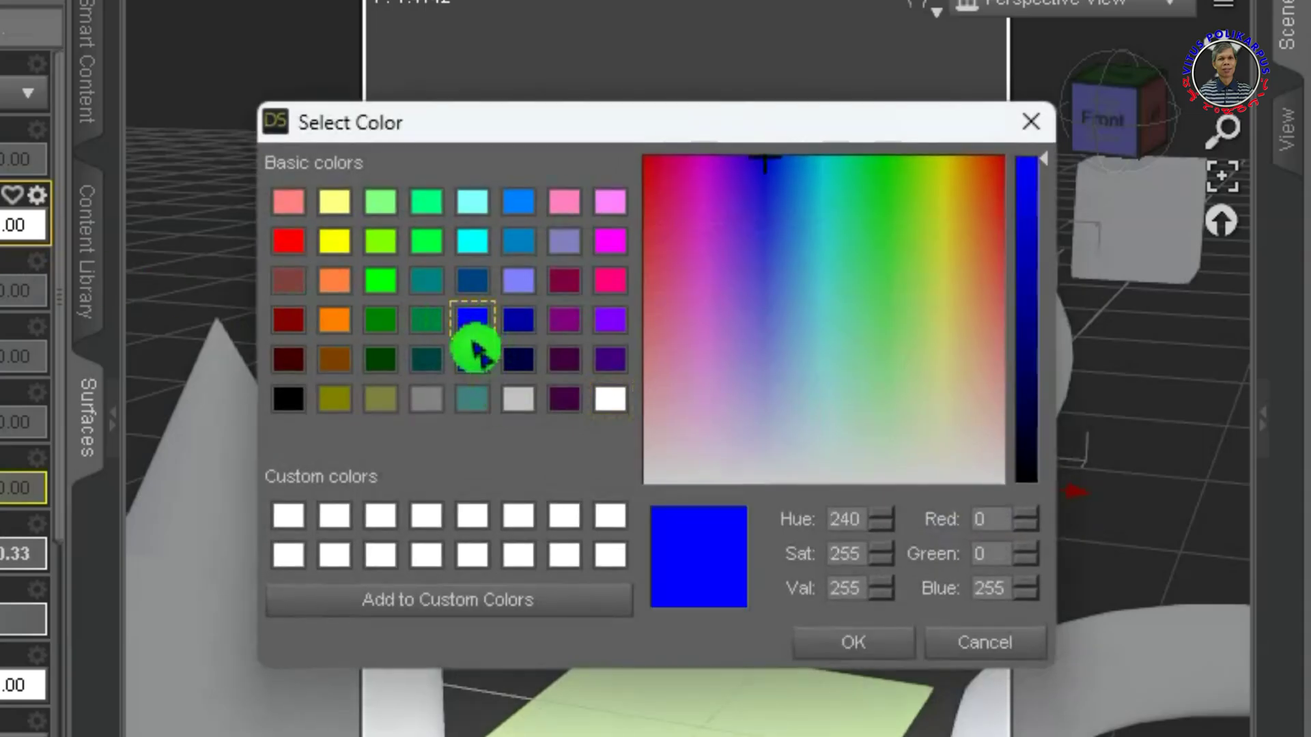
pyautogui.click(851, 644)
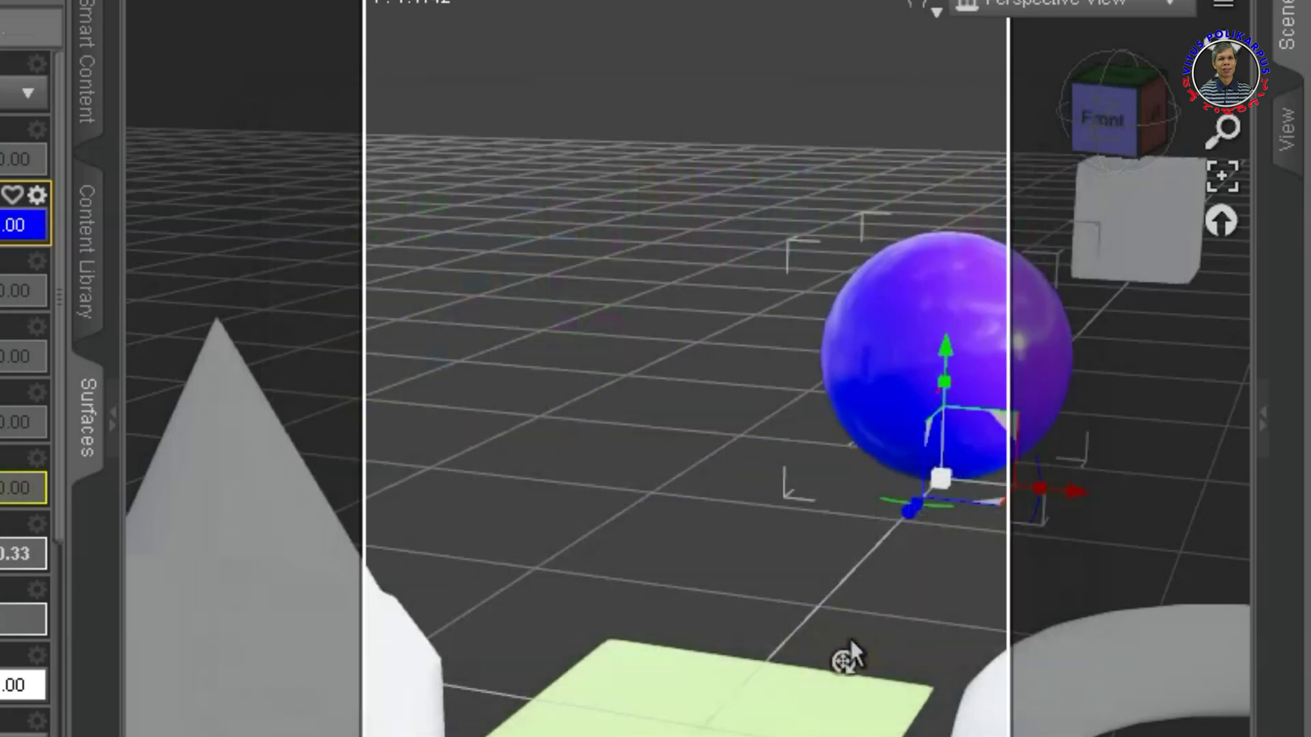
# - Select the cube and set the Base Color of its Default surface to red
pyautogui.click(1123, 267)
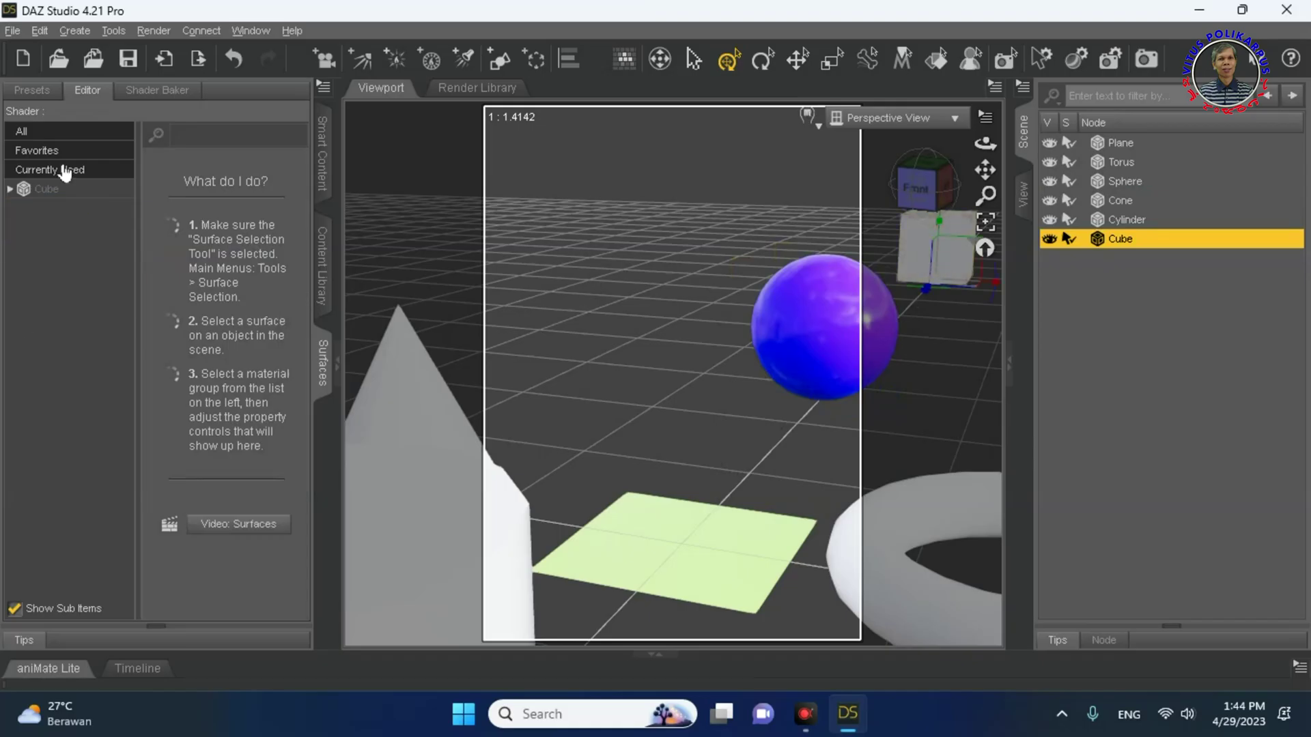
pyautogui.click(10, 189)
pyautogui.click(19, 208)
pyautogui.click(55, 247)
pyautogui.click(218, 251)
pyautogui.click(443, 260)
pyautogui.click(772, 494)
# - Select the torus and set the Base Color of its Default surface to orange
pyautogui.click(905, 583)
pyautogui.click(10, 189)
pyautogui.click(19, 208)
pyautogui.click(54, 247)
pyautogui.click(218, 251)
pyautogui.click(845, 258)
pyautogui.click(769, 492)
# - Select the cone and set the Base Color of its Default surface to purple
pyautogui.click(401, 367)
pyautogui.click(54, 247)
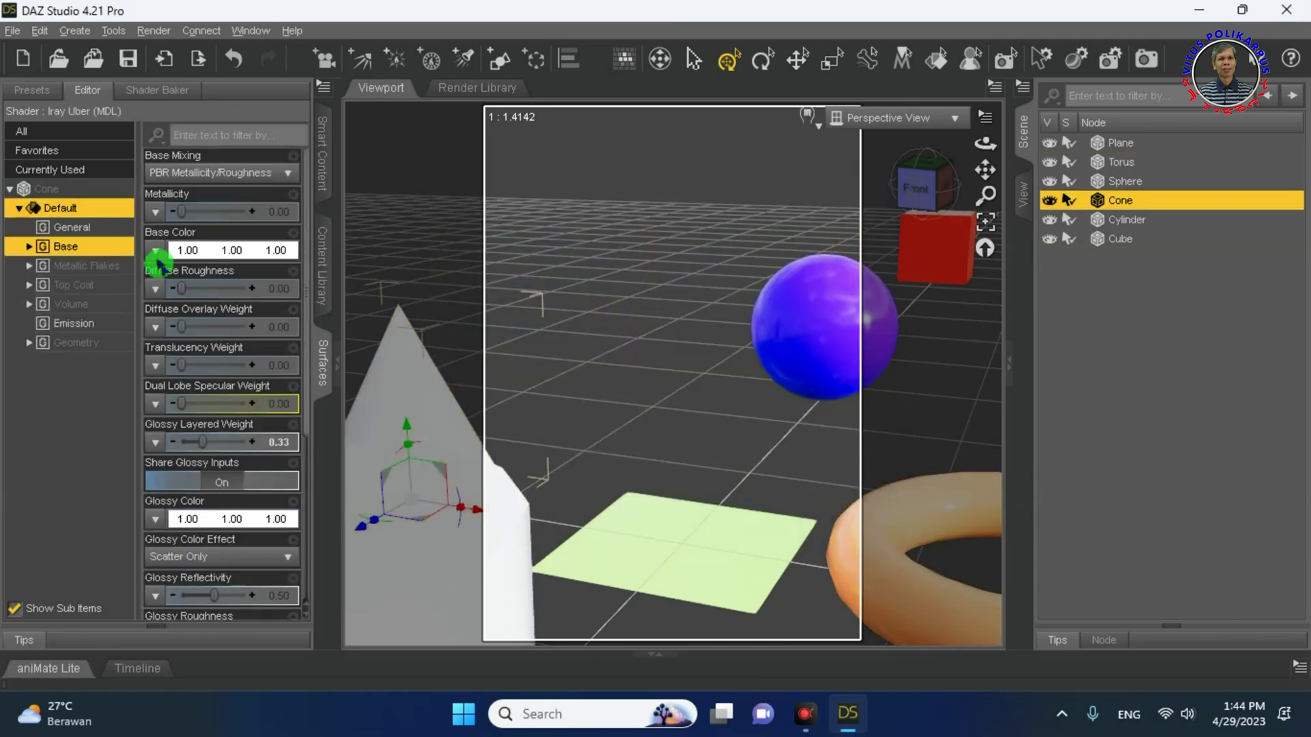
pyautogui.click(218, 251)
pyautogui.click(626, 261)
pyautogui.click(625, 308)
pyautogui.click(769, 492)
# - Select the cylinder and set its Base Color to cyan (0.00, 1.00, 1.00)
pyautogui.click(437, 546)
pyautogui.click(41, 189)
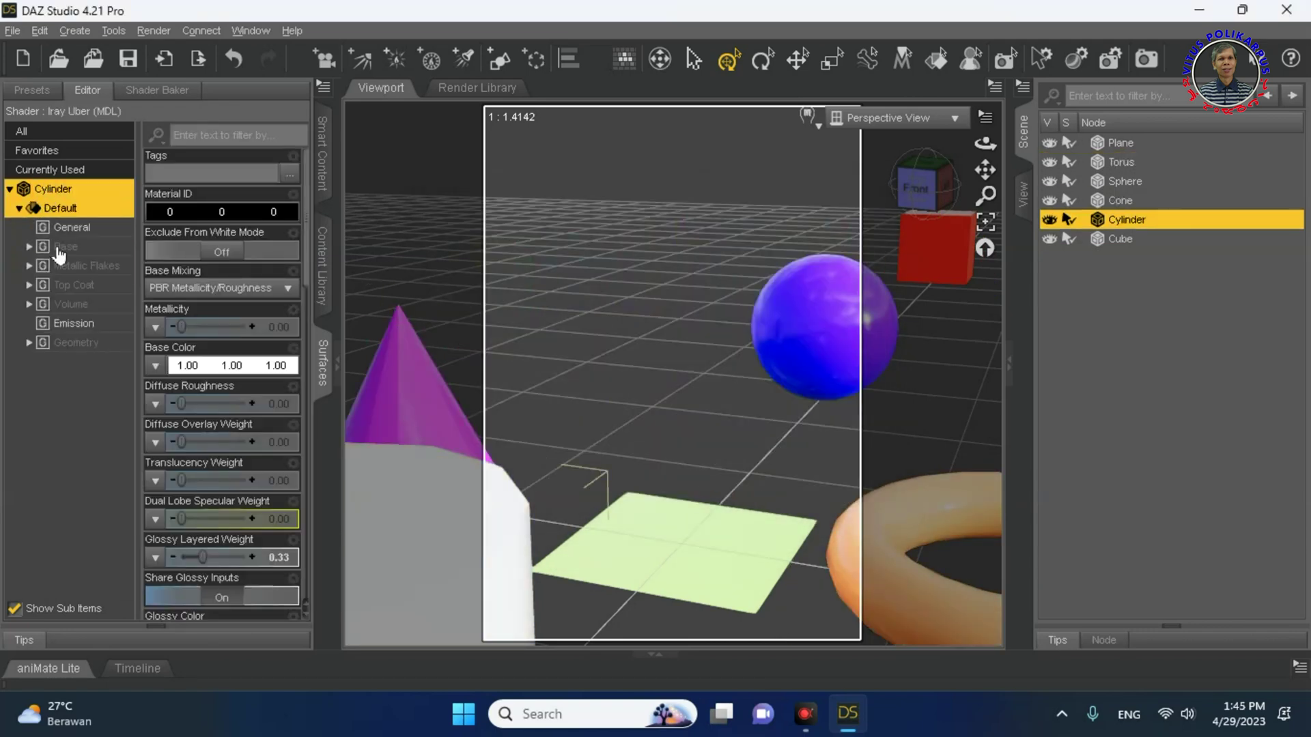
pyautogui.click(57, 248)
pyautogui.click(218, 251)
pyautogui.click(548, 260)
pyautogui.click(766, 494)
# - Zoom the perspective view out and partly back in to inspect all six colored primitives together
pyautogui.scroll(1, 671, 405)
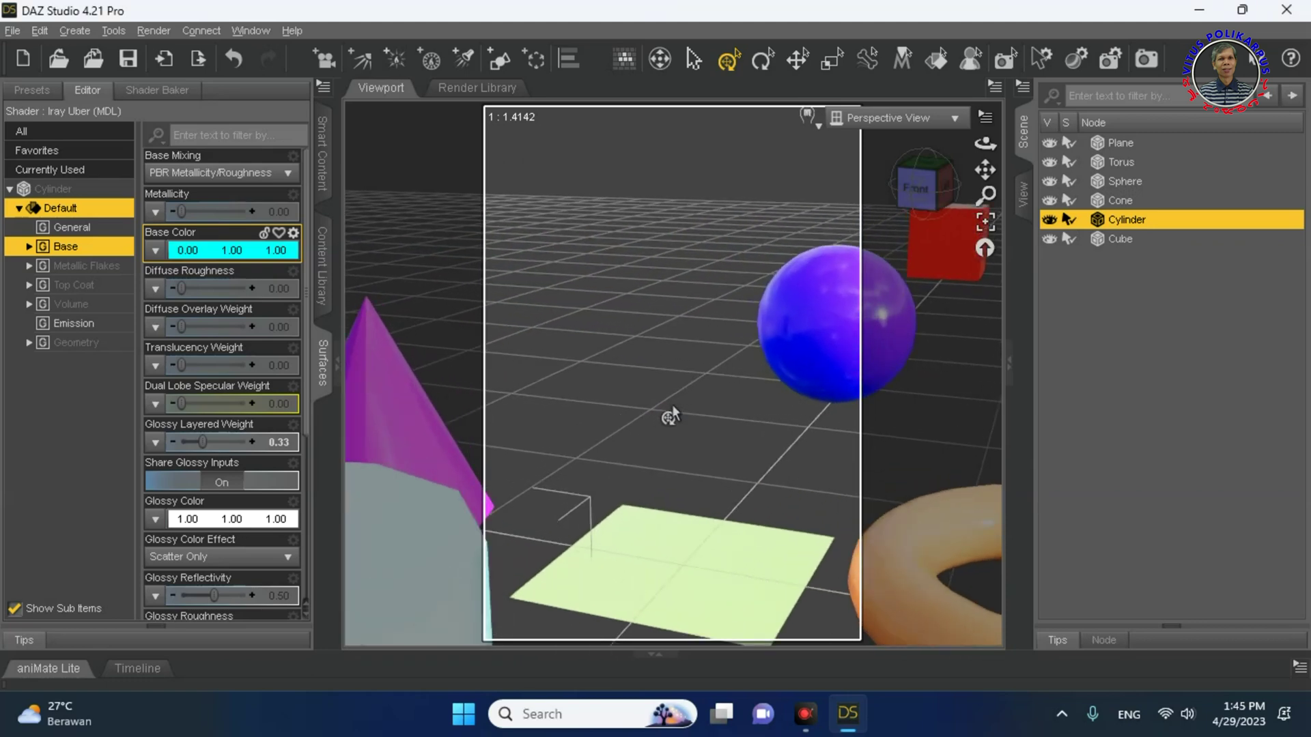
pyautogui.scroll(-6, 672, 413)
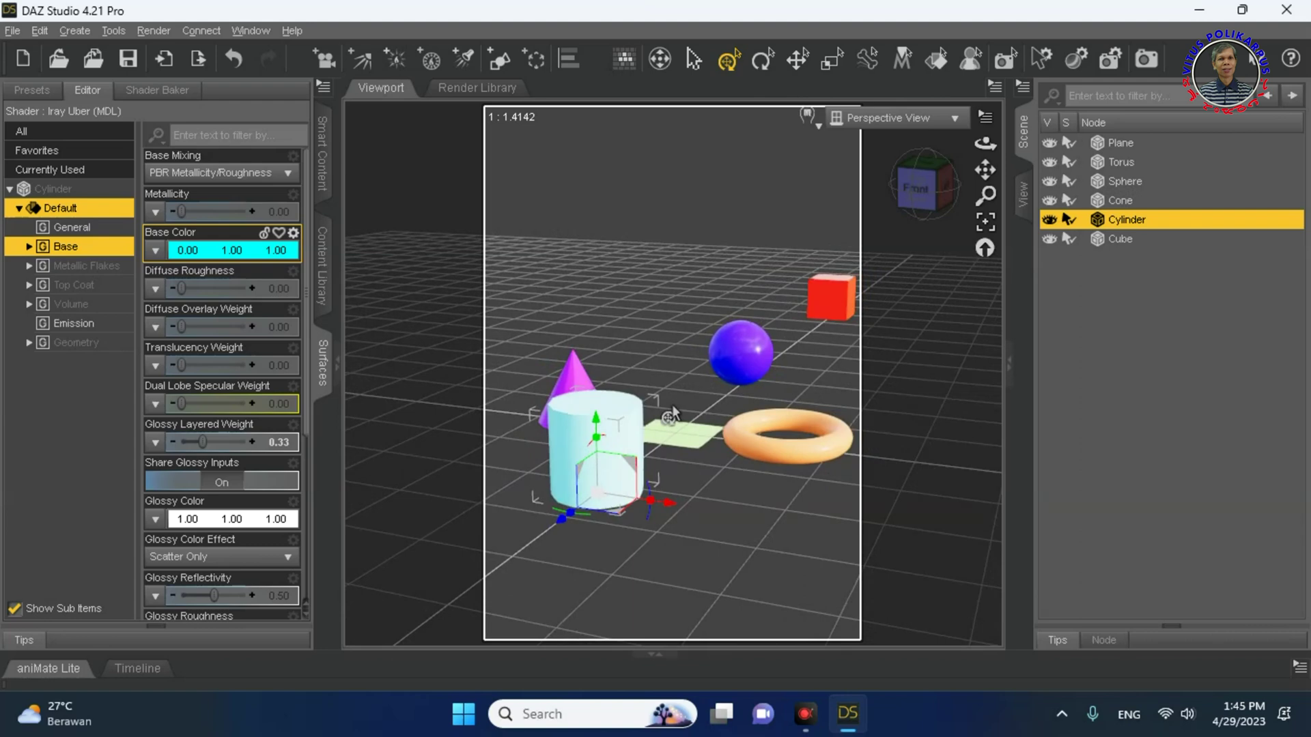
pyautogui.scroll(-3, 672, 414)
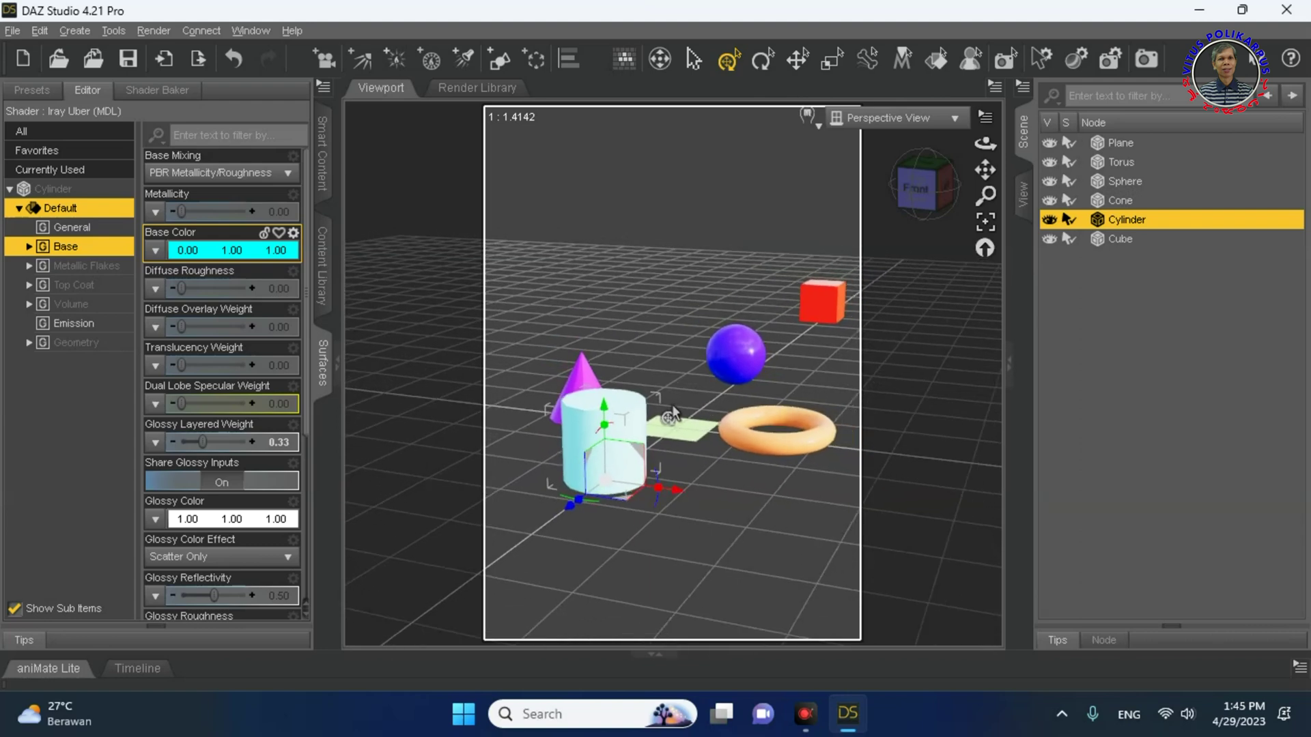
pyautogui.scroll(1, 672, 414)
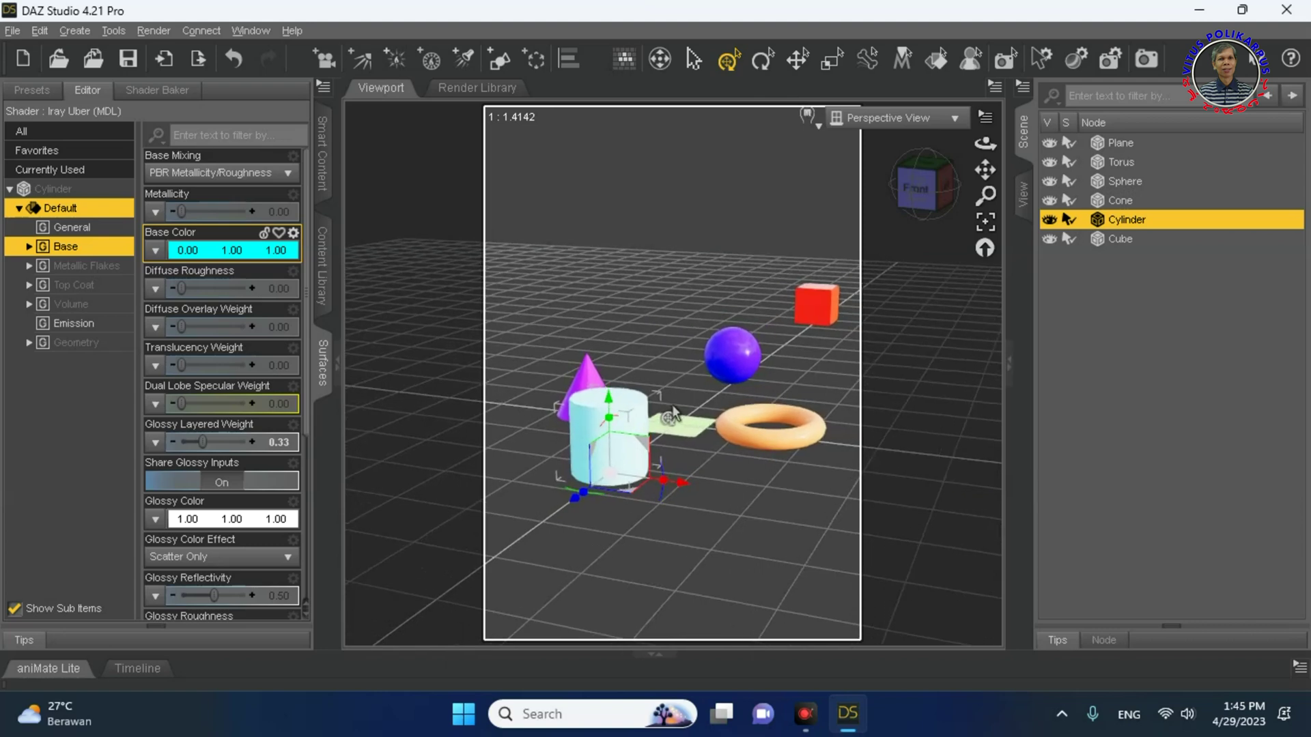
pyautogui.scroll(3, 672, 414)
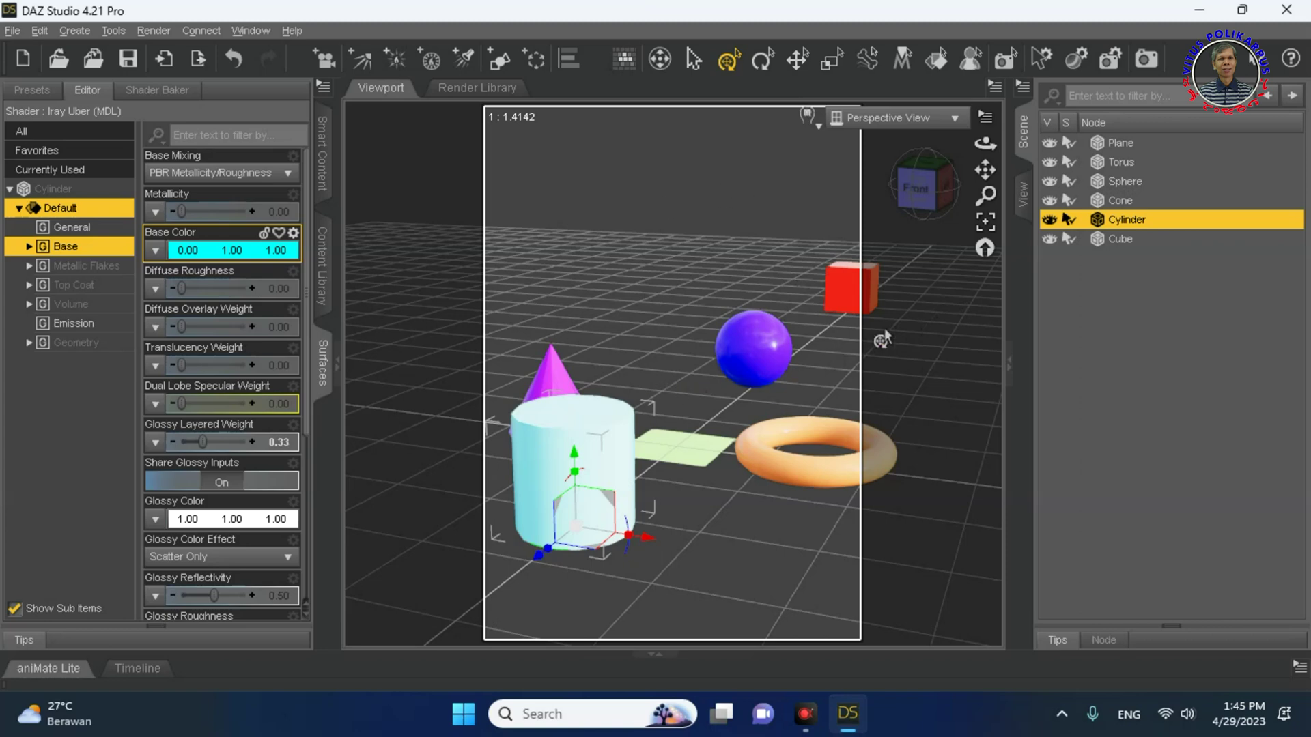
# - Select the plane and orbit the perspective view to look at the primitives from the front-right corner
pyautogui.click(676, 452)
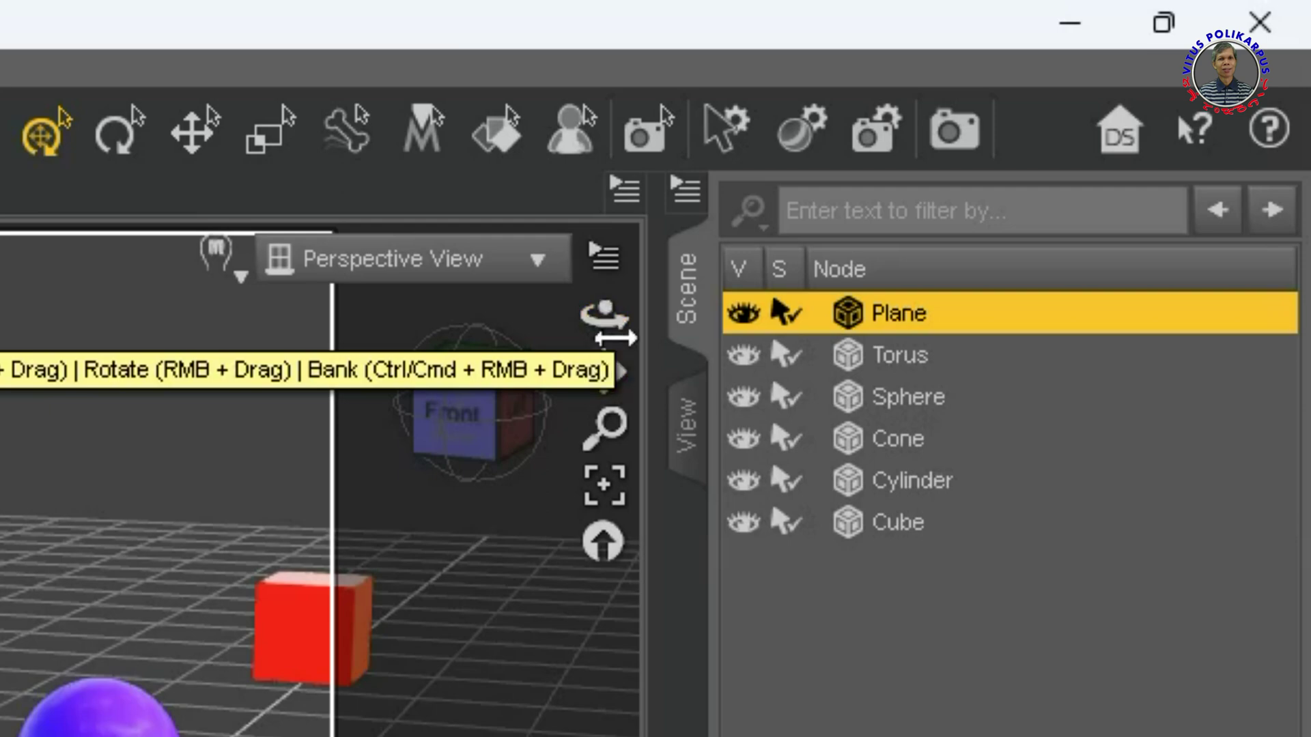
pyautogui.moveTo(985, 143); pyautogui.dragTo(1084, 152)
pyautogui.moveTo(903, 143); pyautogui.dragTo(706, 144)
pyautogui.moveTo(985, 143)
pyautogui.mouseDown()
pyautogui.moveTo(973, 160)
pyautogui.moveTo(997, 157)
pyautogui.mouseUp()
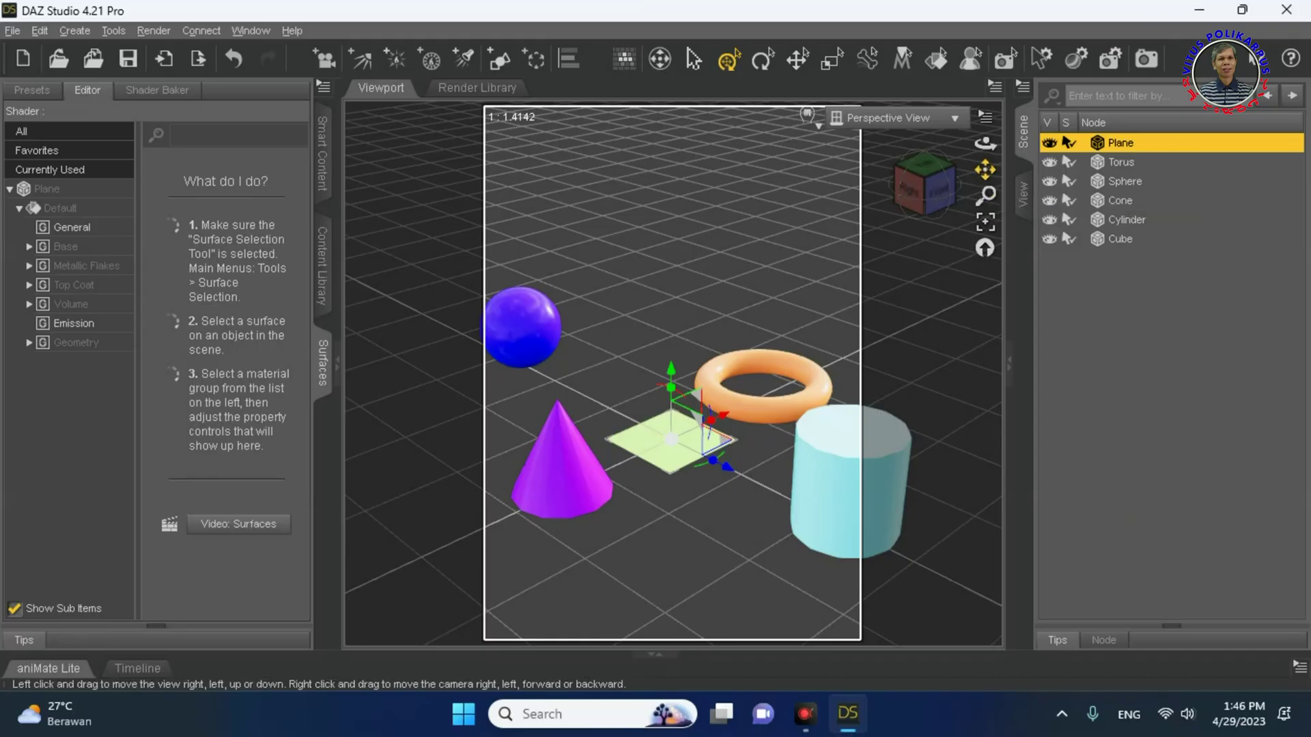
# - Pan the perspective view and move it closer to the plane to examine the surrounding primitives
pyautogui.moveTo(985, 169)
pyautogui.mouseDown()
pyautogui.moveTo(984, 182)
pyautogui.moveTo(984, 141)
pyautogui.moveTo(949, 168)
pyautogui.moveTo(932, 124)
pyautogui.moveTo(970, 167)
pyautogui.mouseUp()
pyautogui.moveTo(985, 195); pyautogui.dragTo(958, 123)
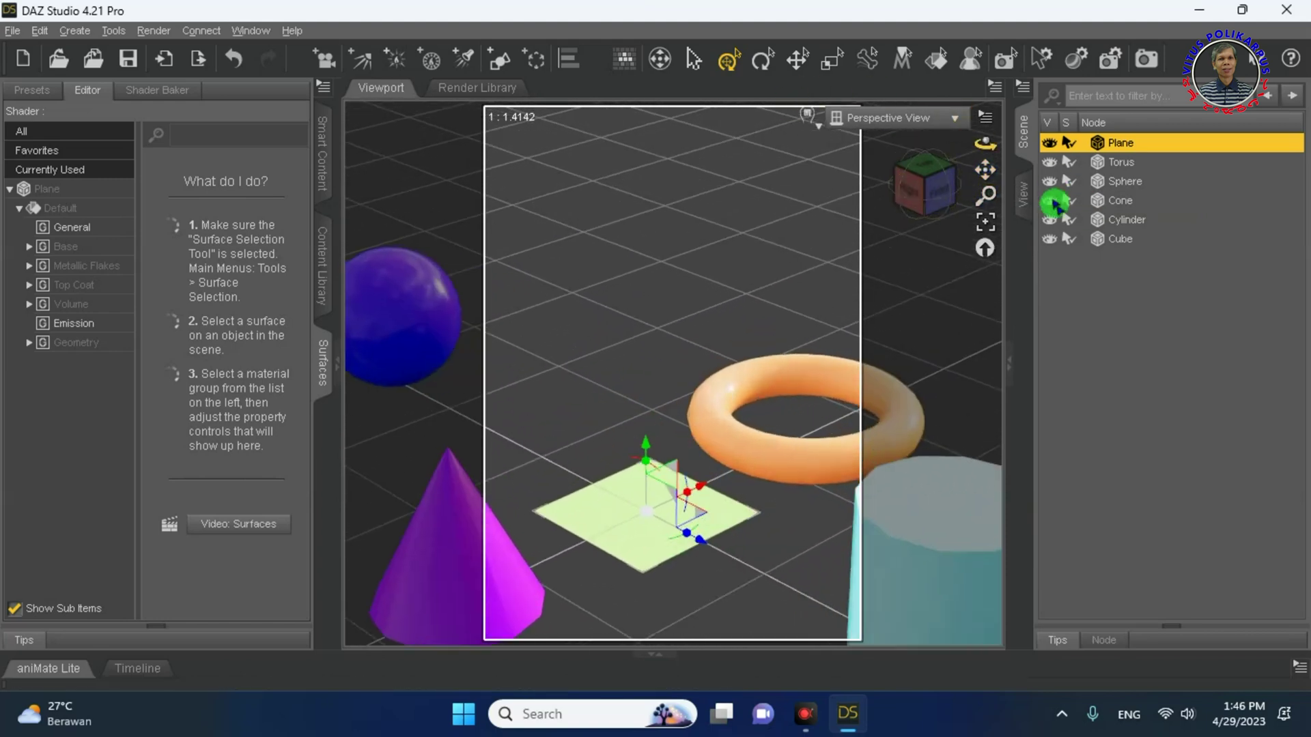
pyautogui.moveTo(985, 169)
pyautogui.mouseDown()
pyautogui.moveTo(976, 178)
pyautogui.moveTo(927, 139)
pyautogui.moveTo(970, 172)
pyautogui.mouseUp()
pyautogui.moveTo(984, 167)
pyautogui.mouseDown(button='right')
pyautogui.moveTo(985, 153)
pyautogui.moveTo(984, 191)
pyautogui.mouseUp(button='right')
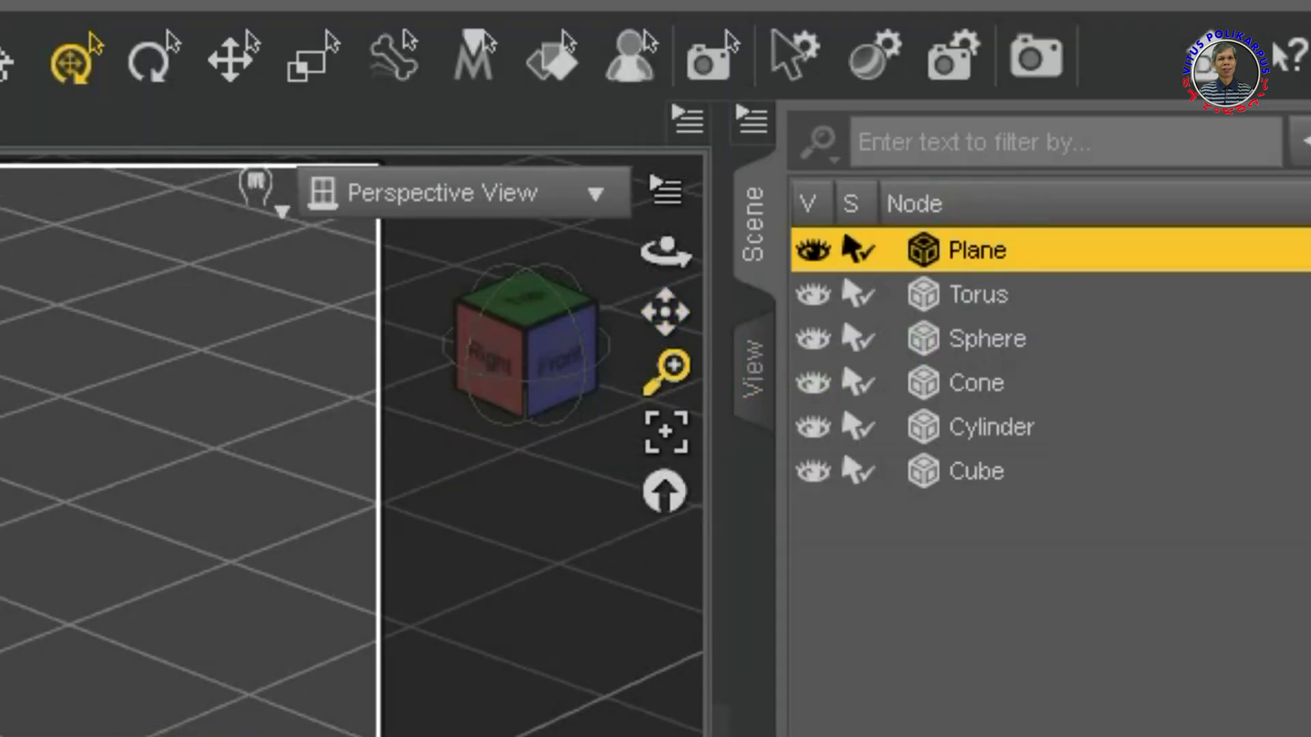
pyautogui.moveTo(668, 369); pyautogui.dragTo(667, 393)
pyautogui.moveTo(985, 196); pyautogui.dragTo(985, 211)
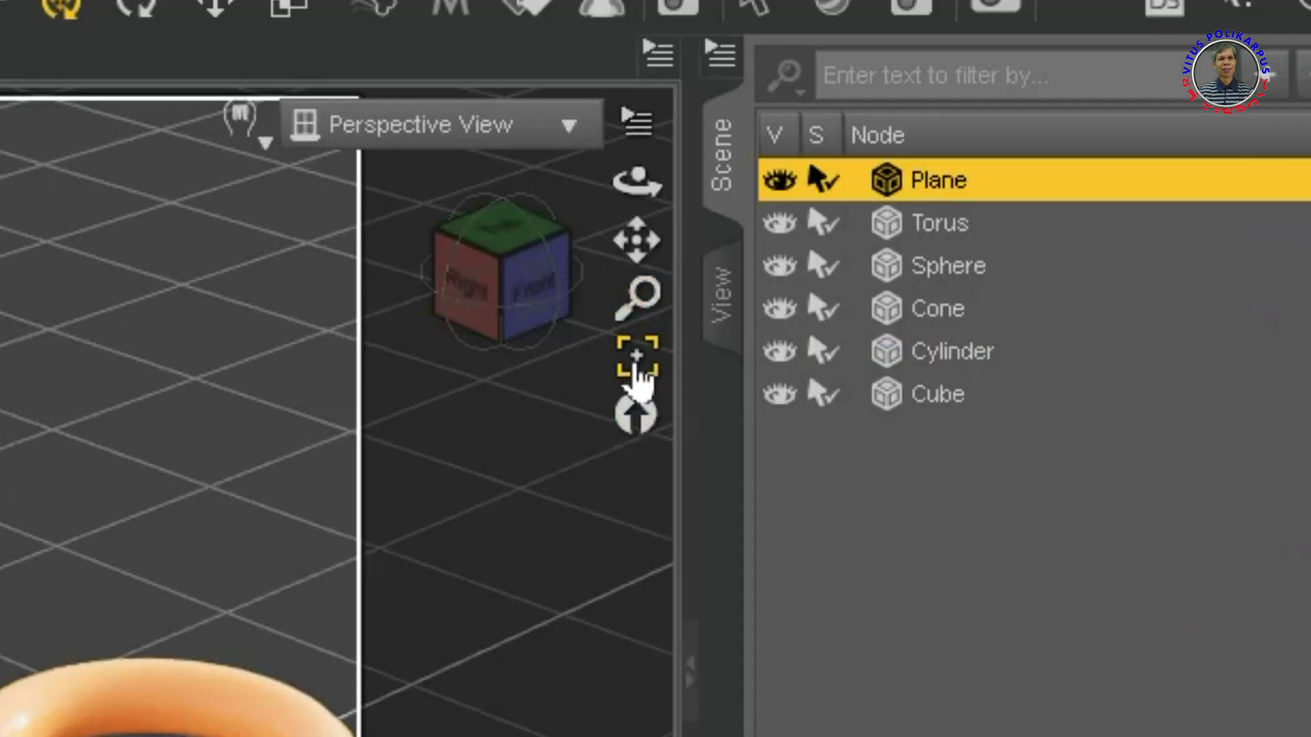
# - Frame the view on the plane, and with the torus selected reset the view to its default position and orientation
pyautogui.click(634, 367)
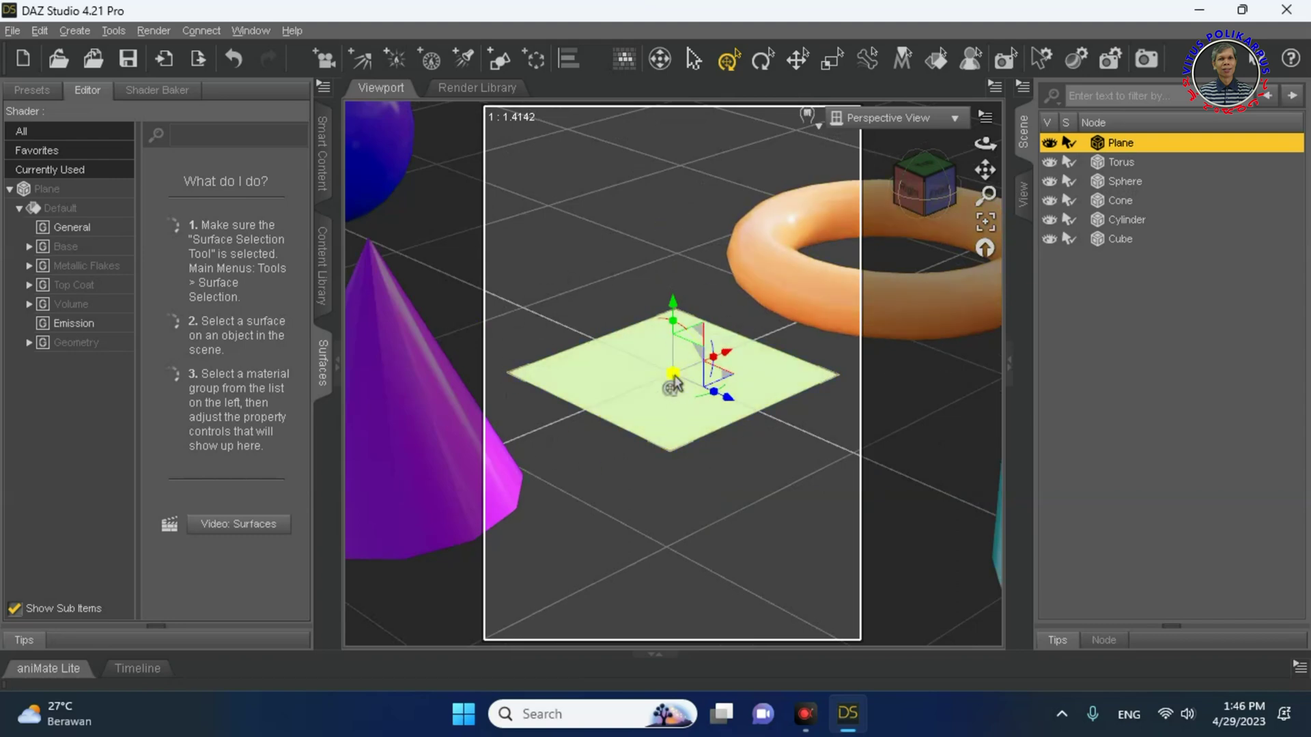
pyautogui.click(751, 280)
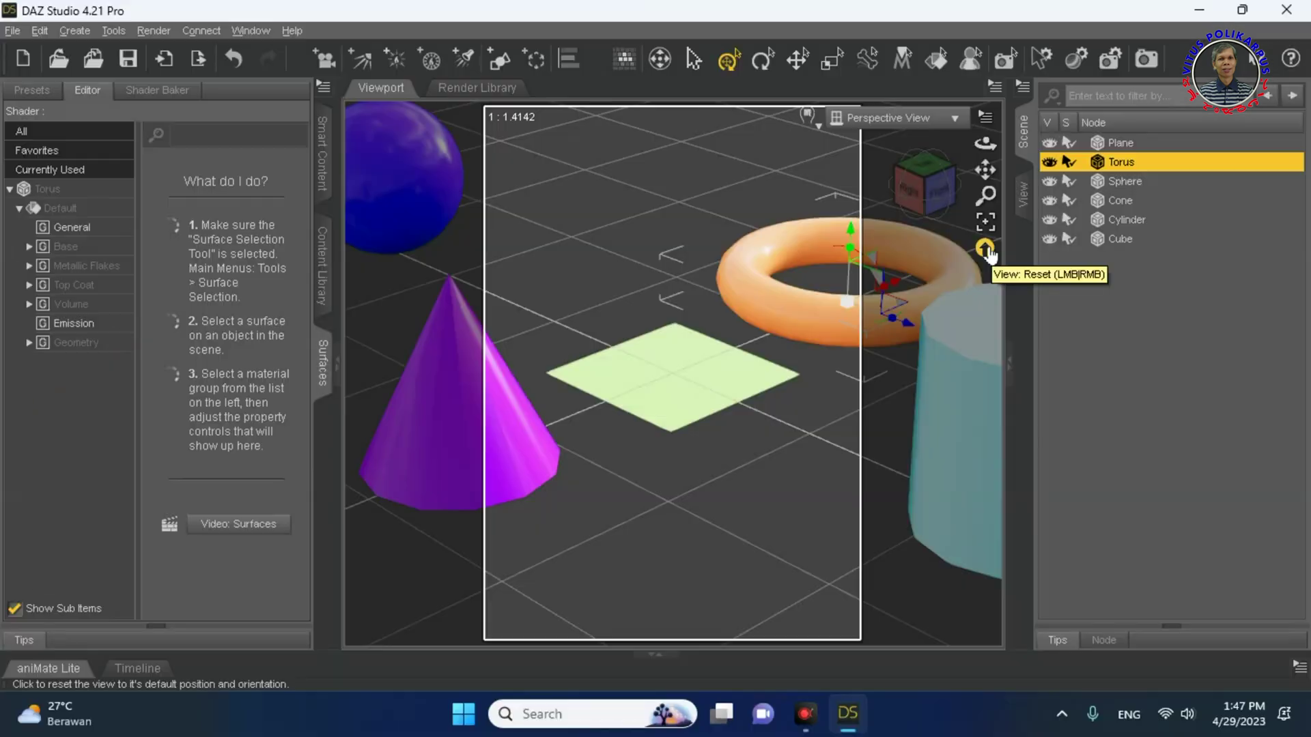
pyautogui.click(985, 248)
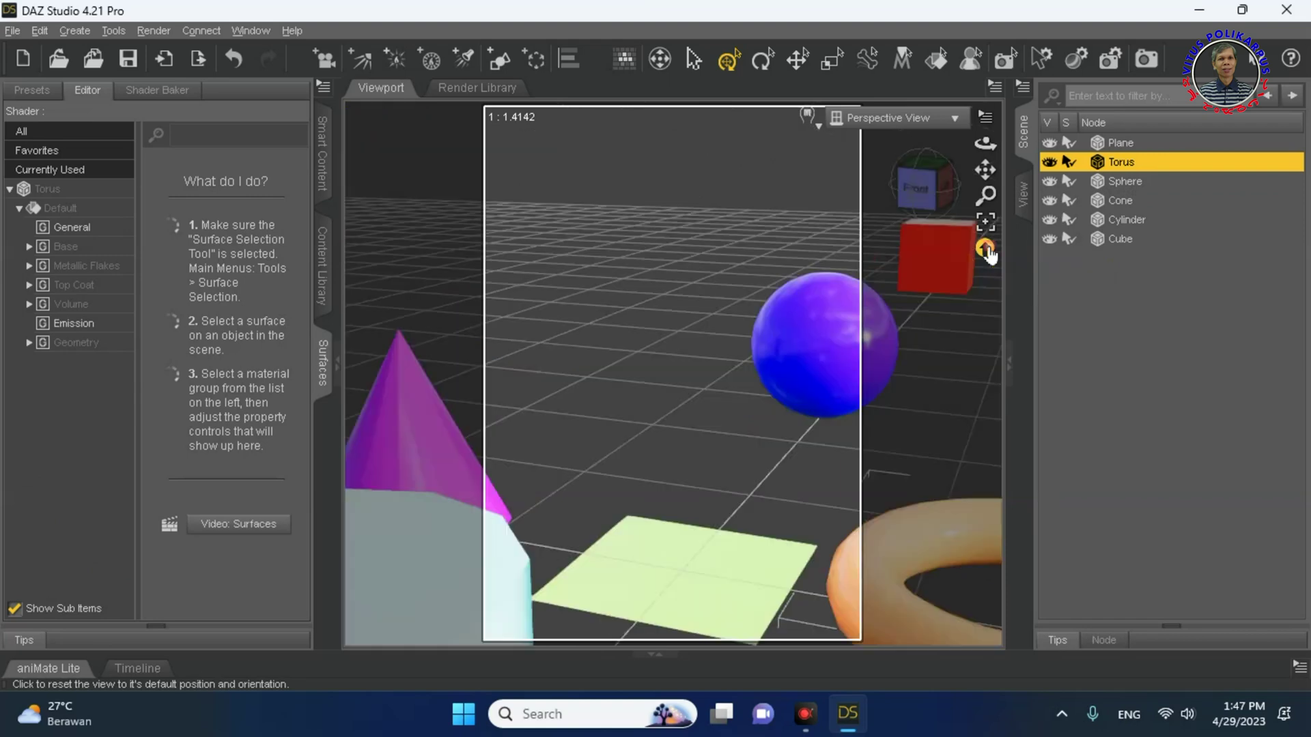
# - Select the cube and orbit and rotate the perspective view to look at it from the front with the sphere and torus
pyautogui.click(692, 565)
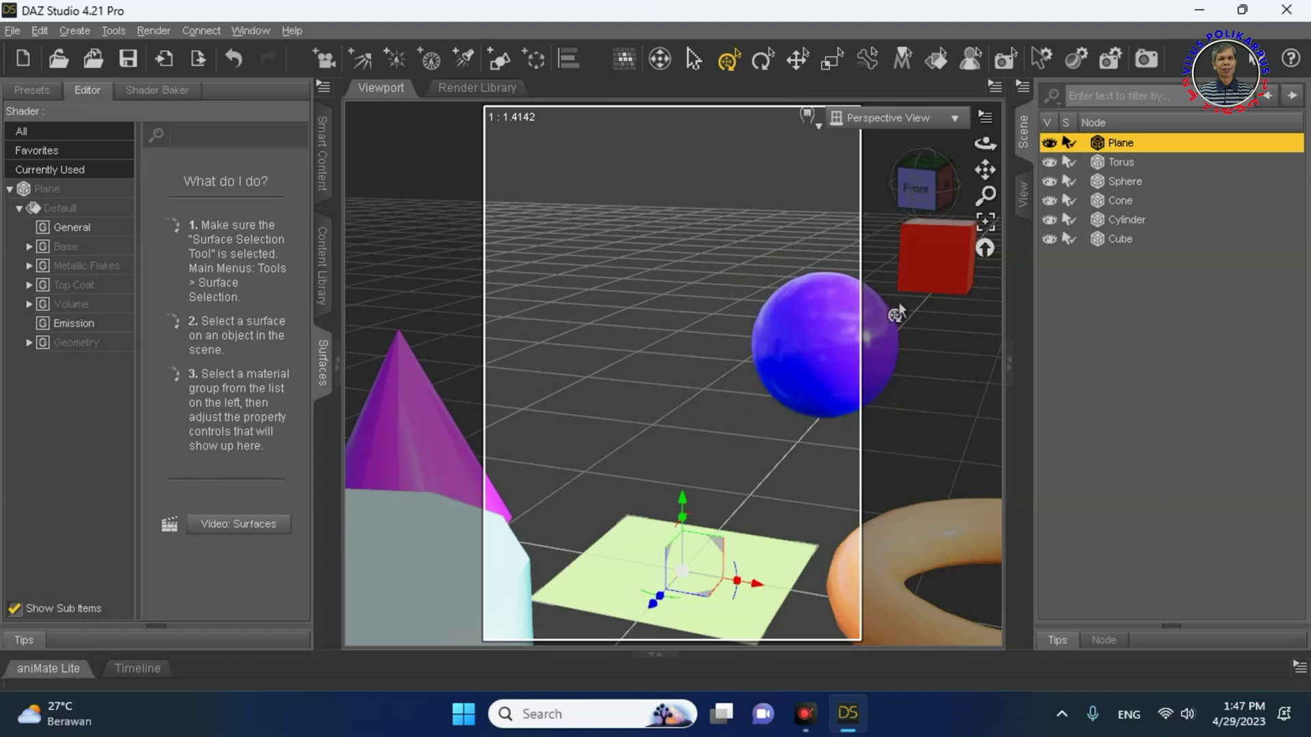
pyautogui.click(922, 270)
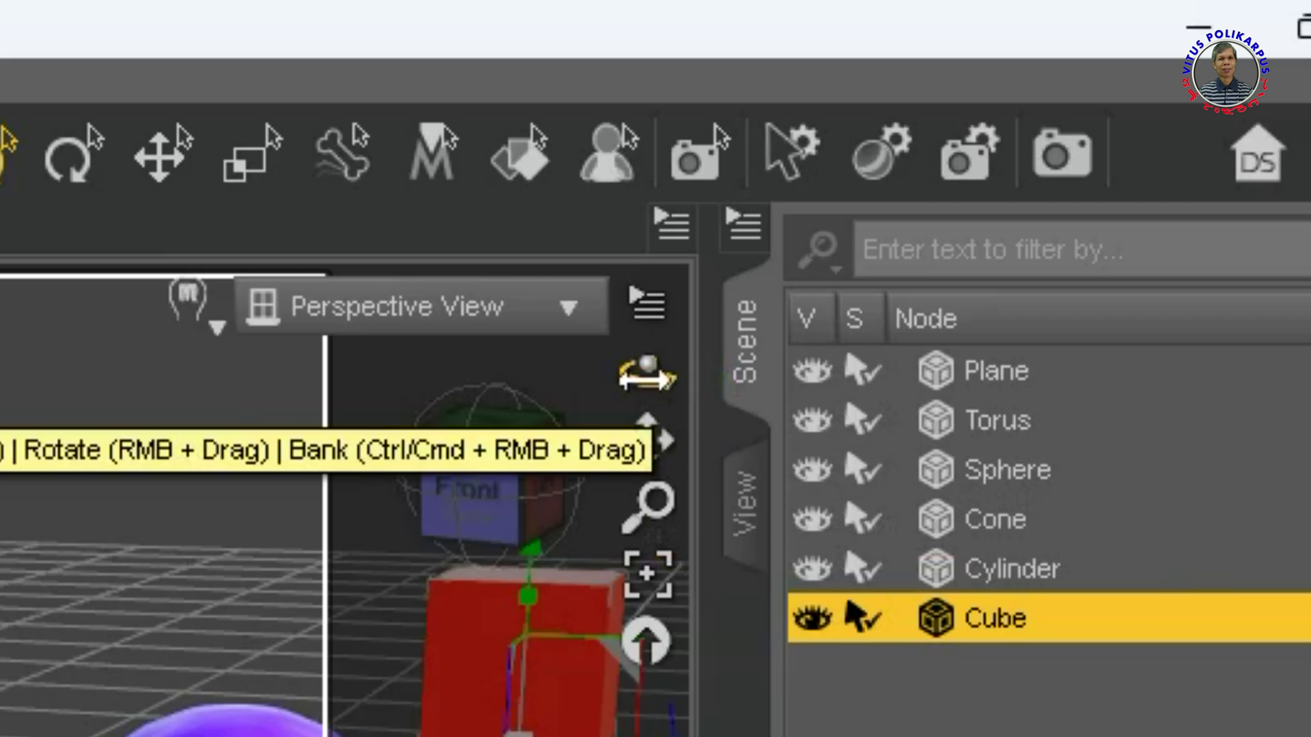
pyautogui.moveTo(647, 379); pyautogui.dragTo(782, 413)
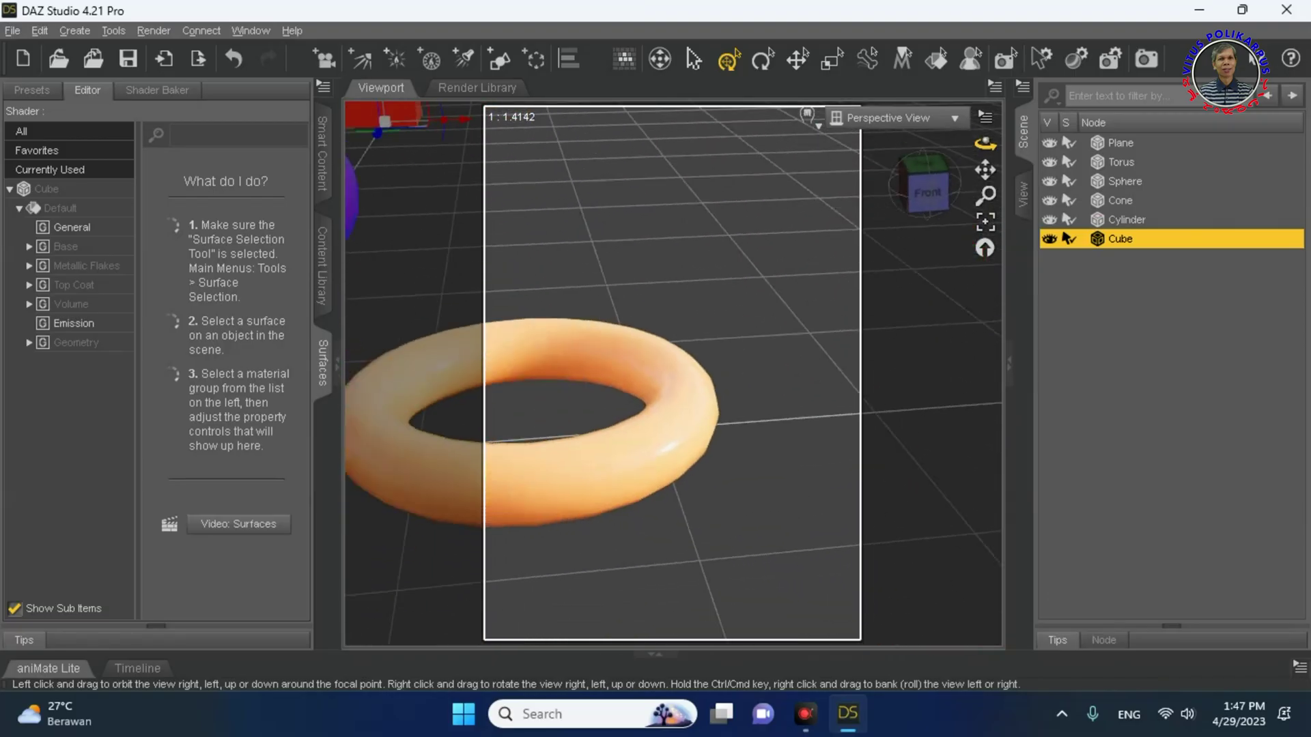
pyautogui.moveTo(985, 143)
pyautogui.mouseDown()
pyautogui.moveTo(918, 133)
pyautogui.moveTo(975, 130)
pyautogui.moveTo(998, 146)
pyautogui.moveTo(987, 130)
pyautogui.moveTo(987, 158)
pyautogui.moveTo(987, 144)
pyautogui.moveTo(1013, 148)
pyautogui.moveTo(971, 146)
pyautogui.mouseUp()
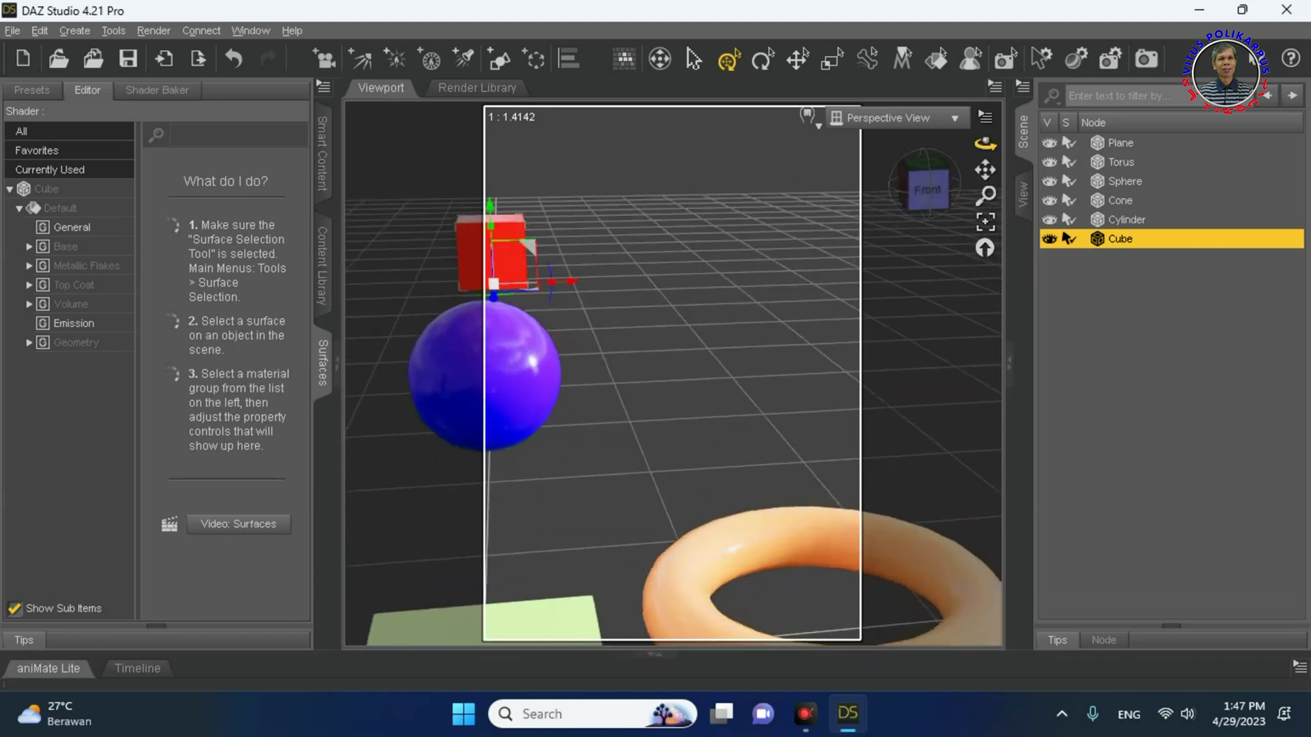
pyautogui.moveTo(1049, 124); pyautogui.dragTo(1056, 123)
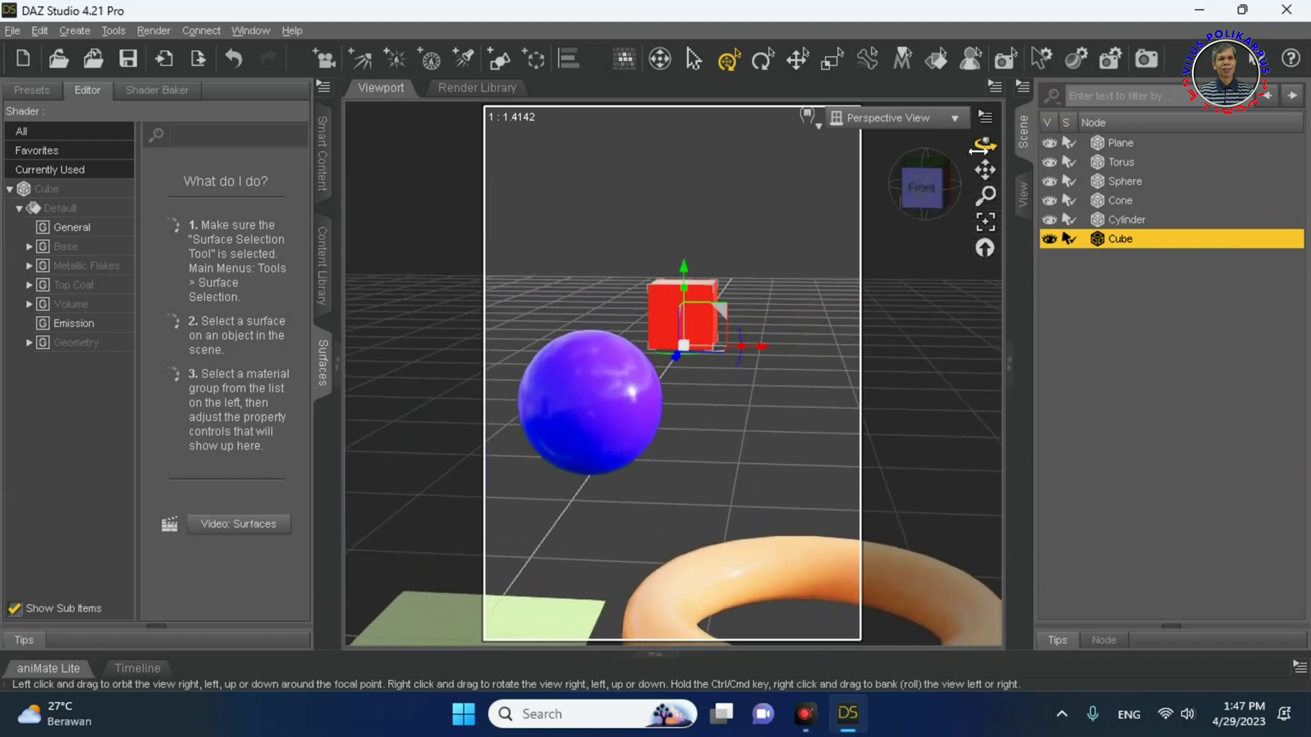
pyautogui.moveTo(985, 144); pyautogui.dragTo(953, 142)
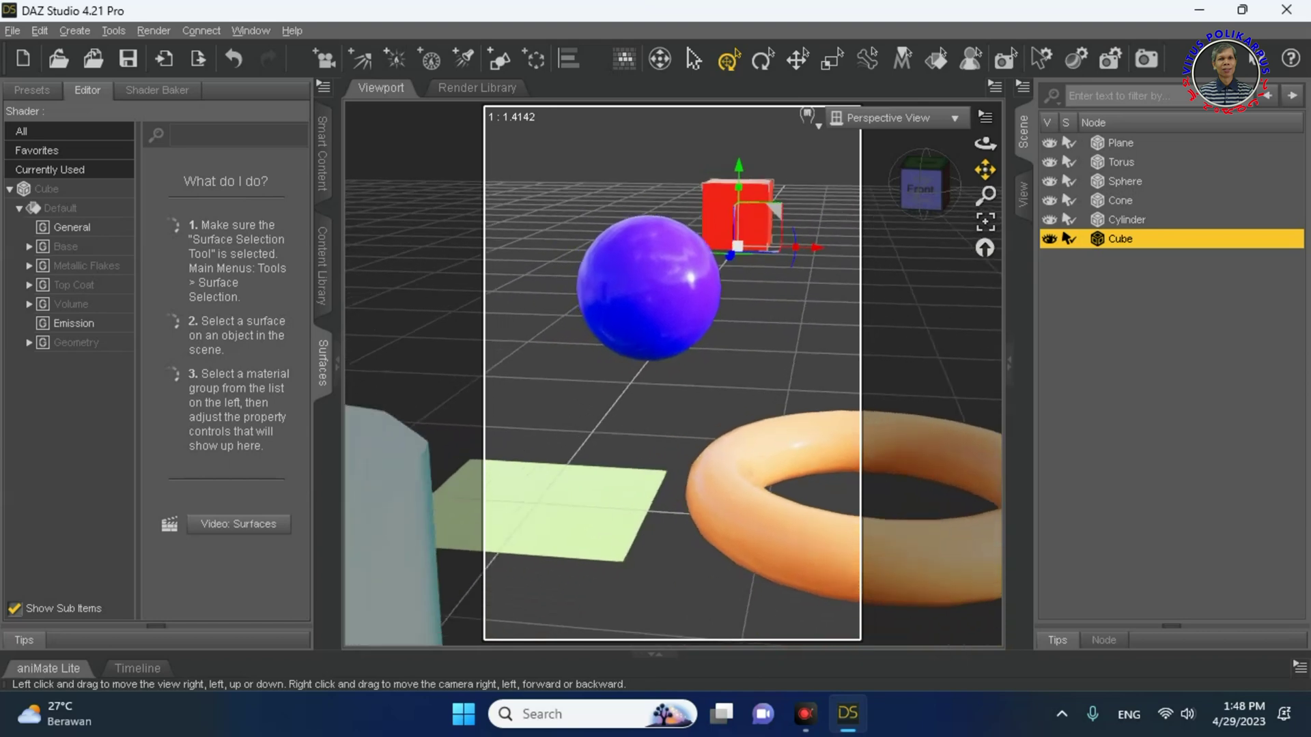
# - Pan the perspective view and adjust its distance to keep the cube, sphere, plane and torus in view
pyautogui.moveTo(985, 169); pyautogui.dragTo(1032, 155)
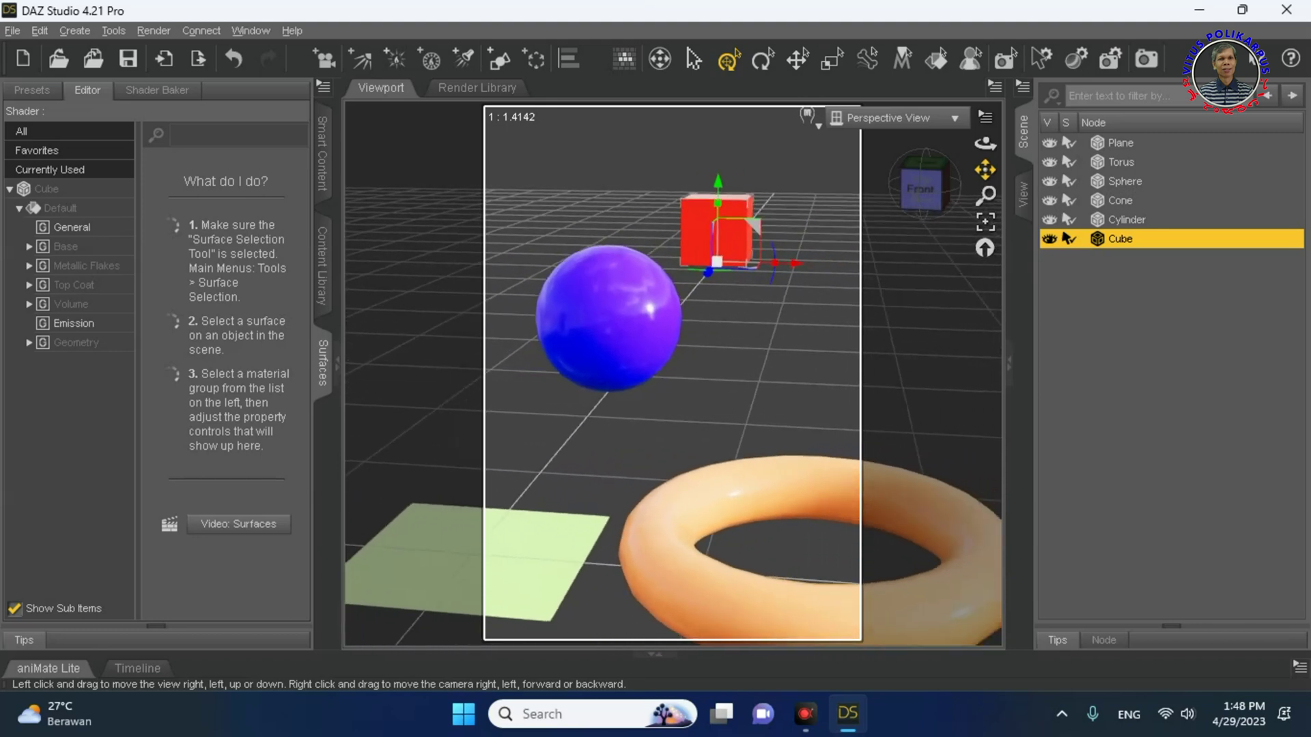
pyautogui.moveTo(985, 170); pyautogui.dragTo(983, 172)
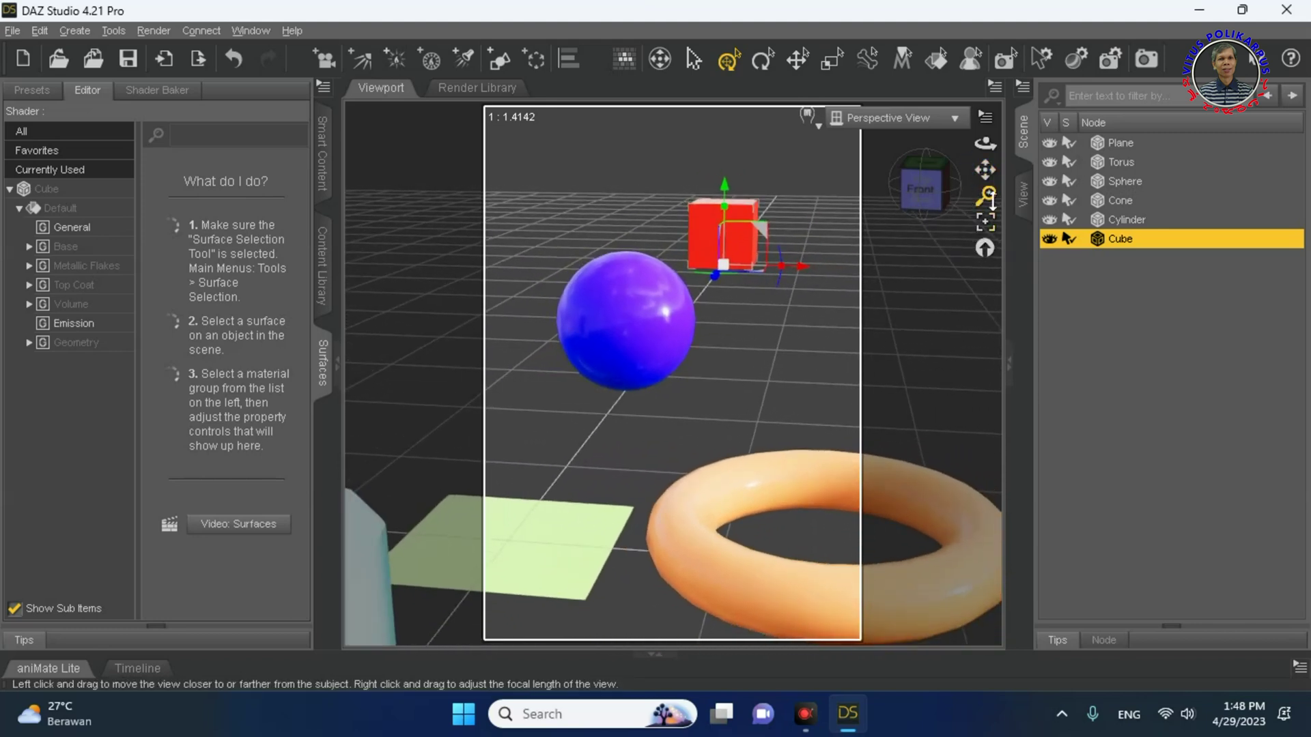
pyautogui.moveTo(991, 196); pyautogui.dragTo(984, 199)
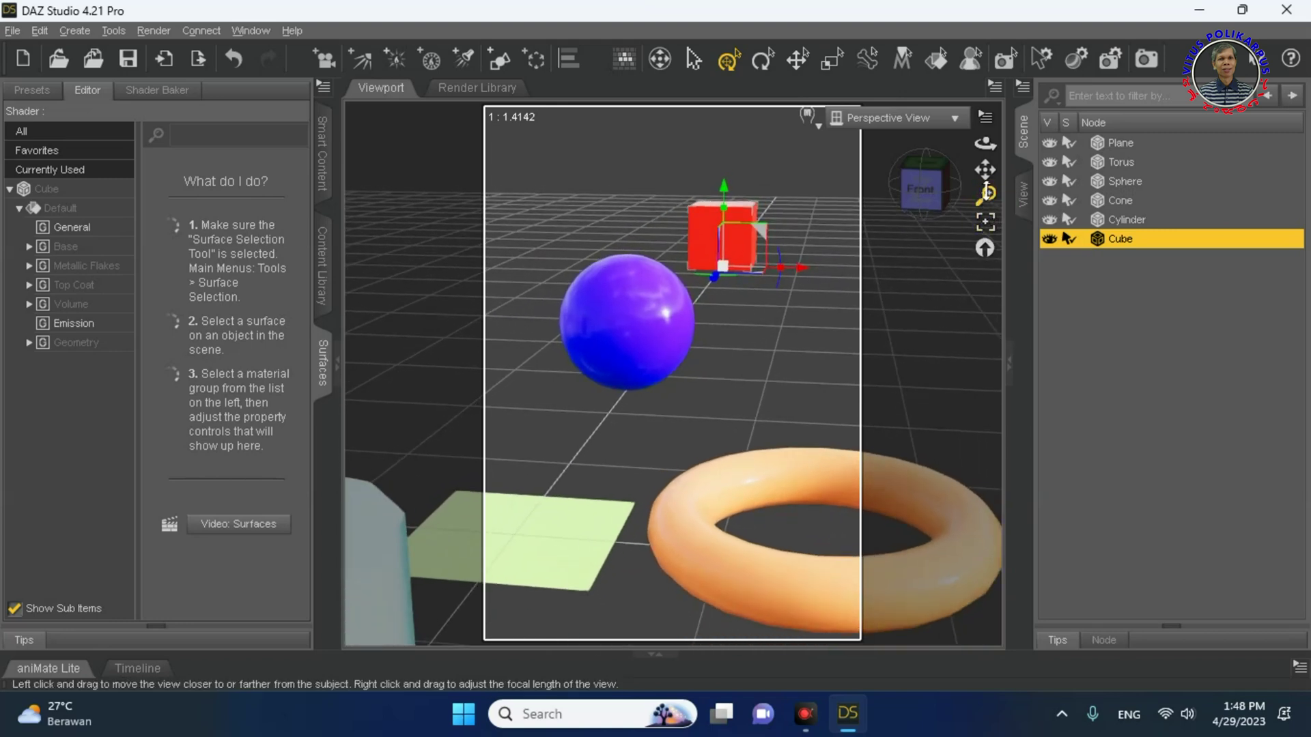
# - Examine the primitives from the front, from above and from the sides by rotating the perspective view to different vantage points
pyautogui.moveTo(985, 195)
pyautogui.mouseDown()
pyautogui.moveTo(985, 178)
pyautogui.moveTo(985, 226)
pyautogui.moveTo(985, 161)
pyautogui.moveTo(985, 174)
pyautogui.mouseUp()
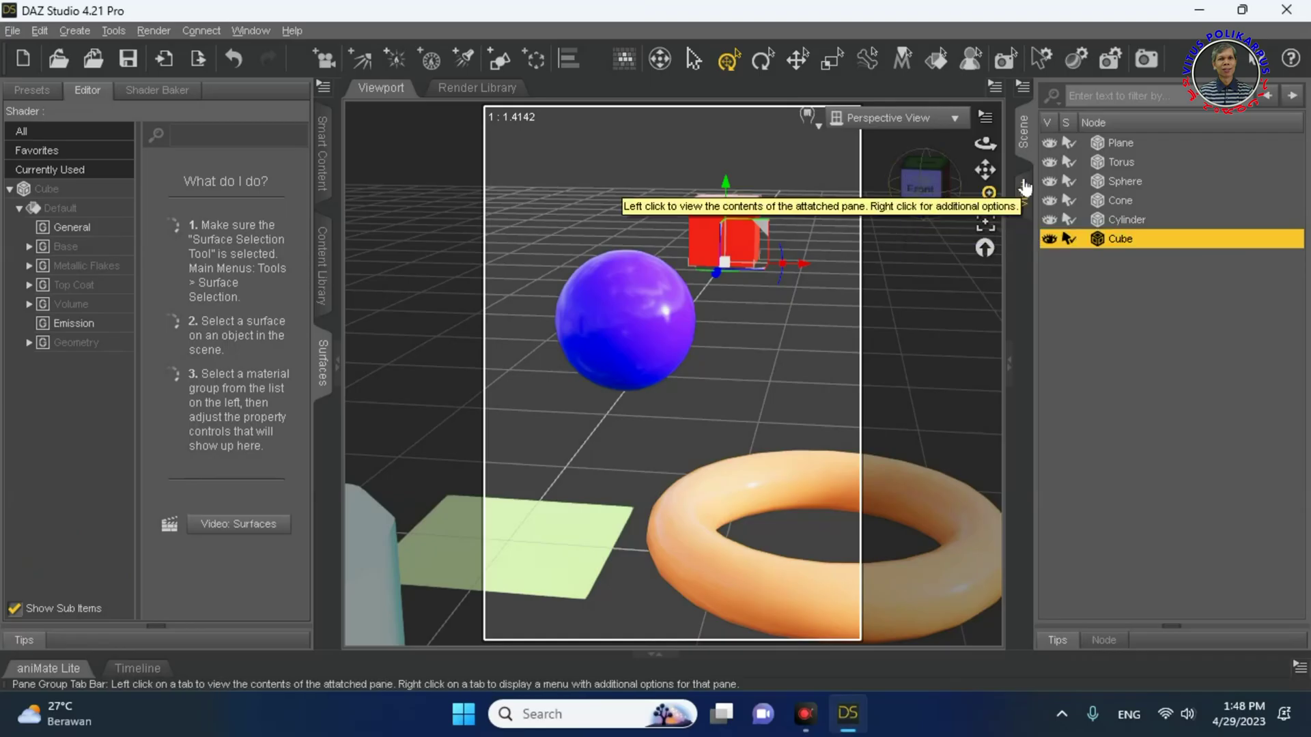
pyautogui.click(922, 195)
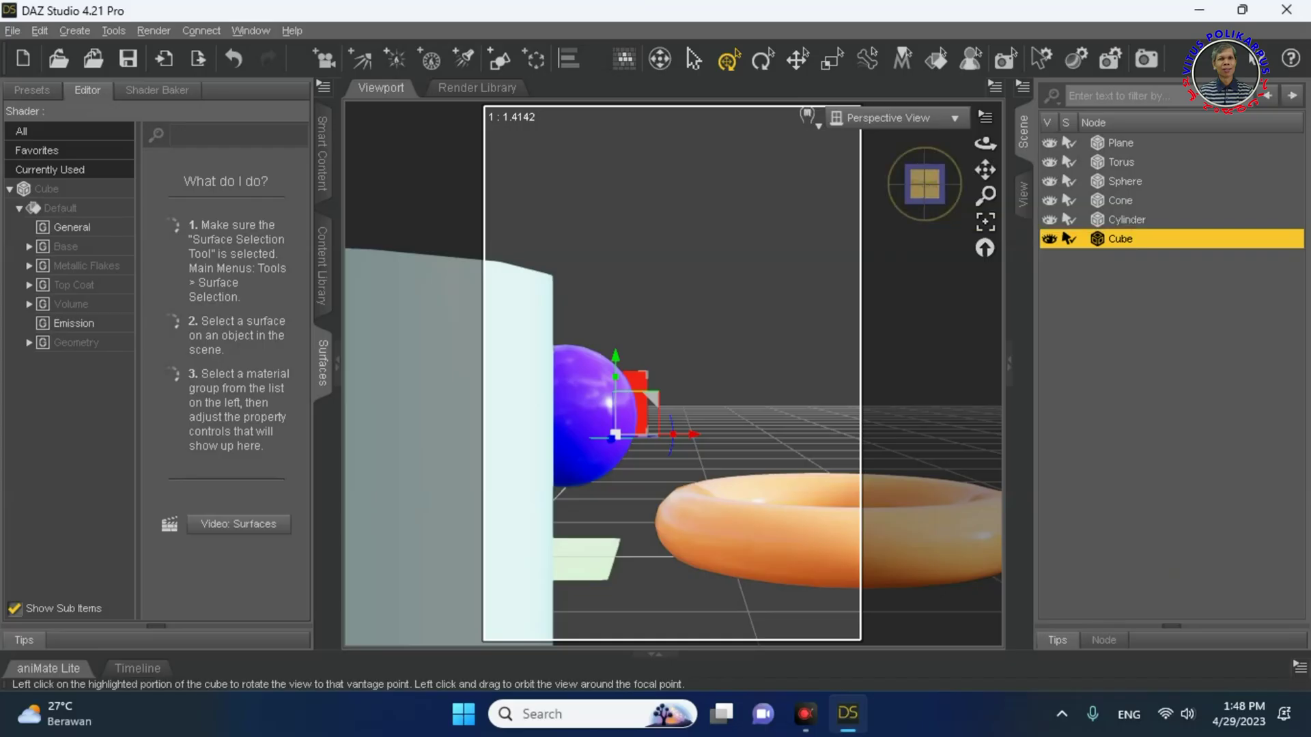
pyautogui.moveTo(924, 181); pyautogui.dragTo(925, 199)
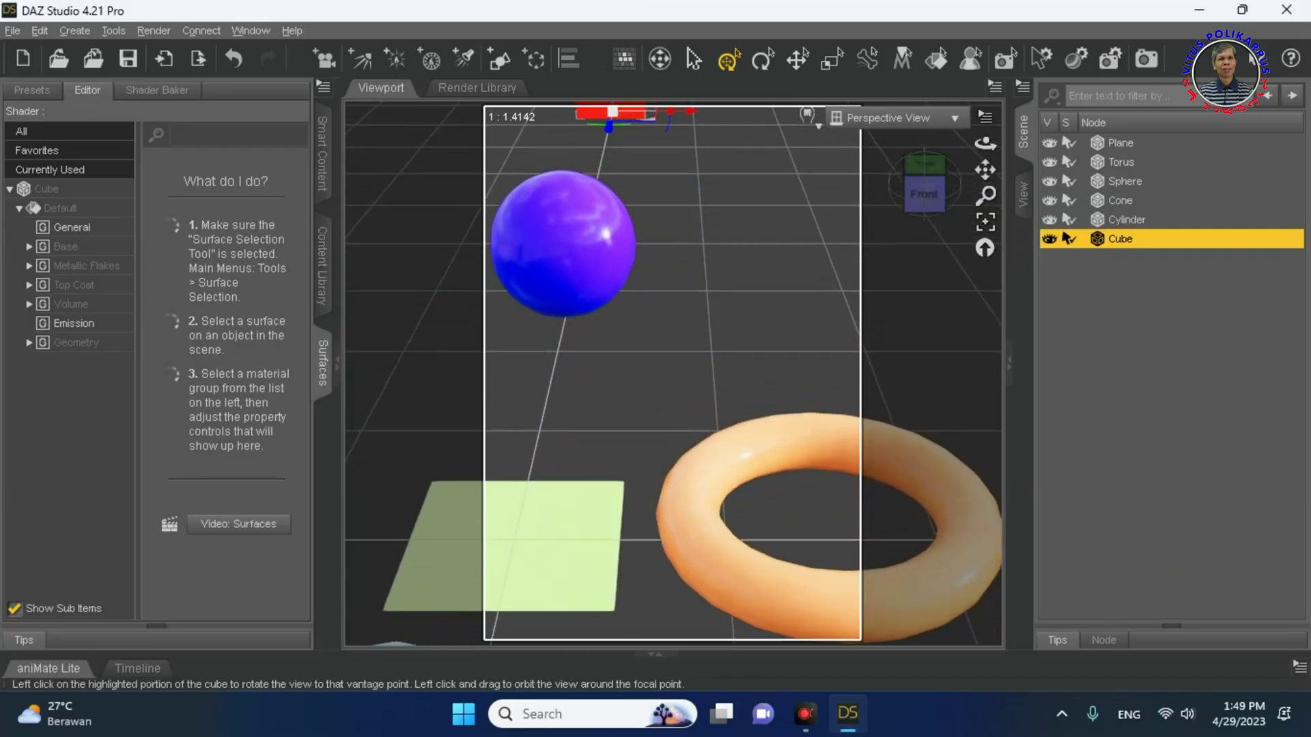
pyautogui.click(925, 167)
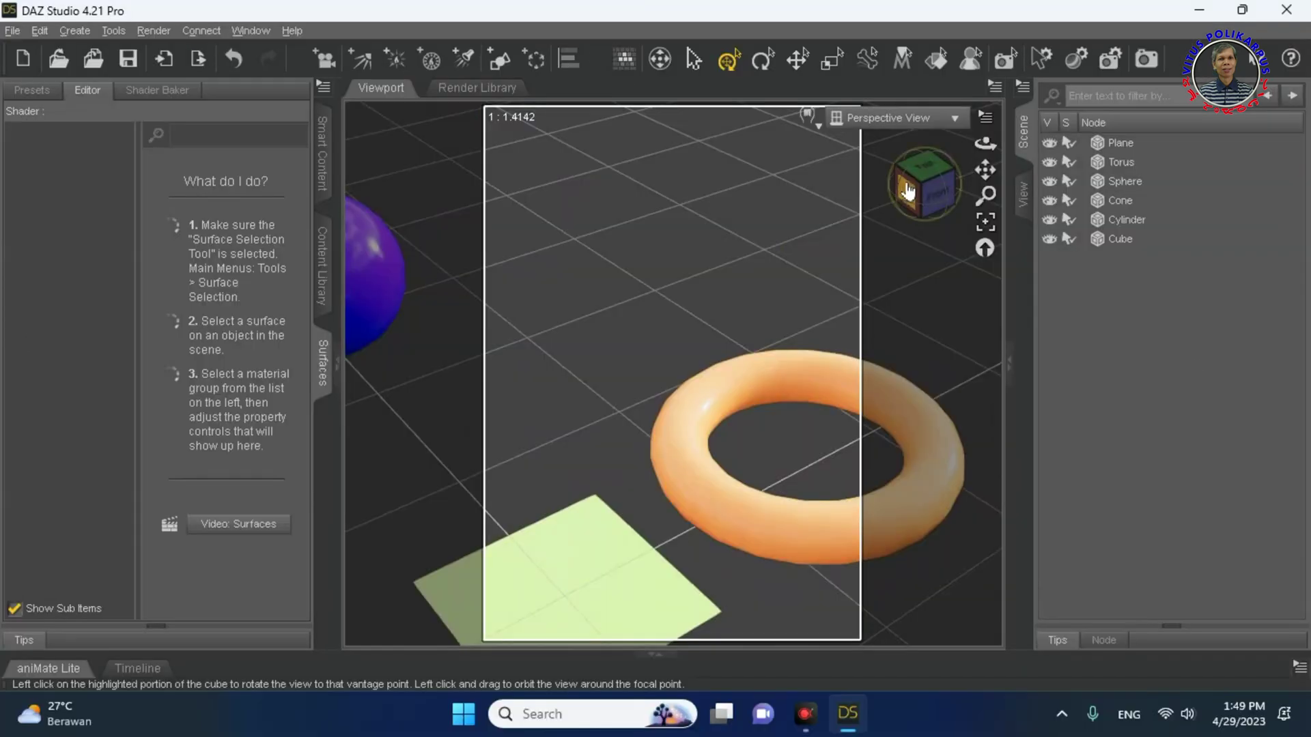
pyautogui.click(907, 191)
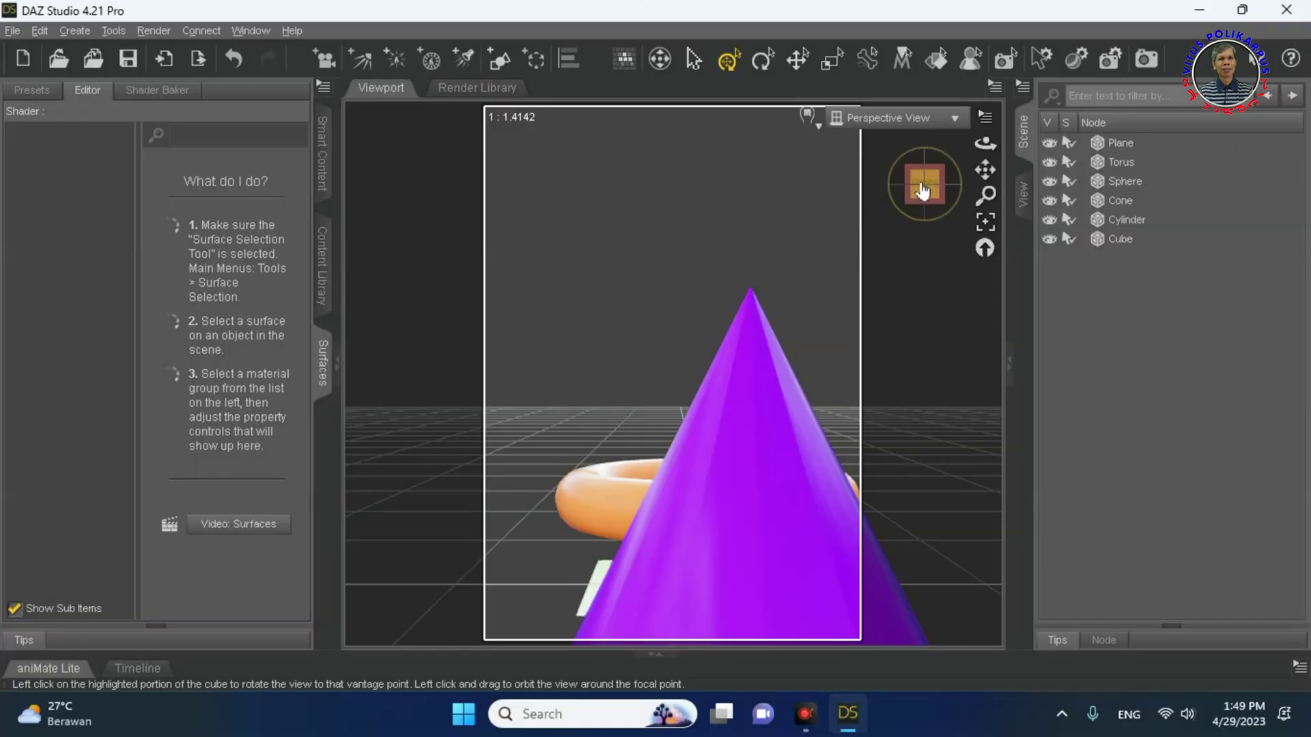
pyautogui.moveTo(647, 390); pyautogui.dragTo(874, 316)
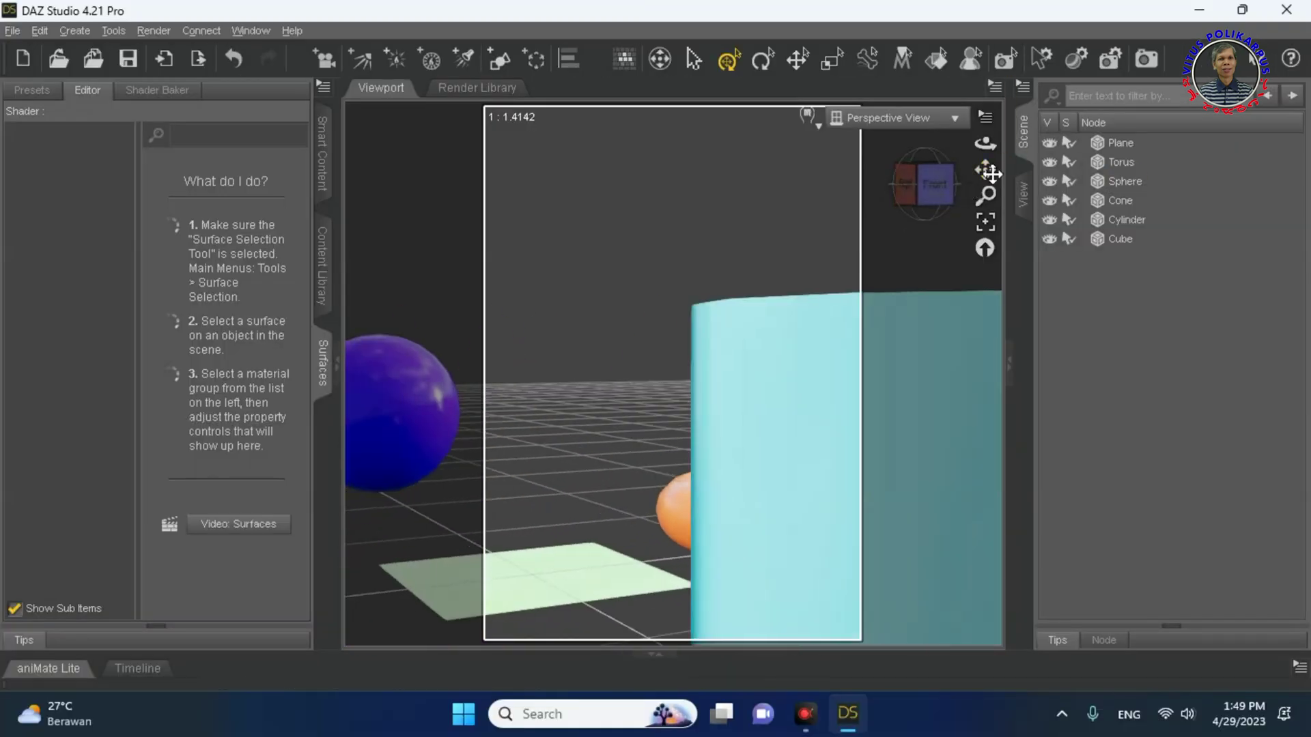
pyautogui.click(945, 203)
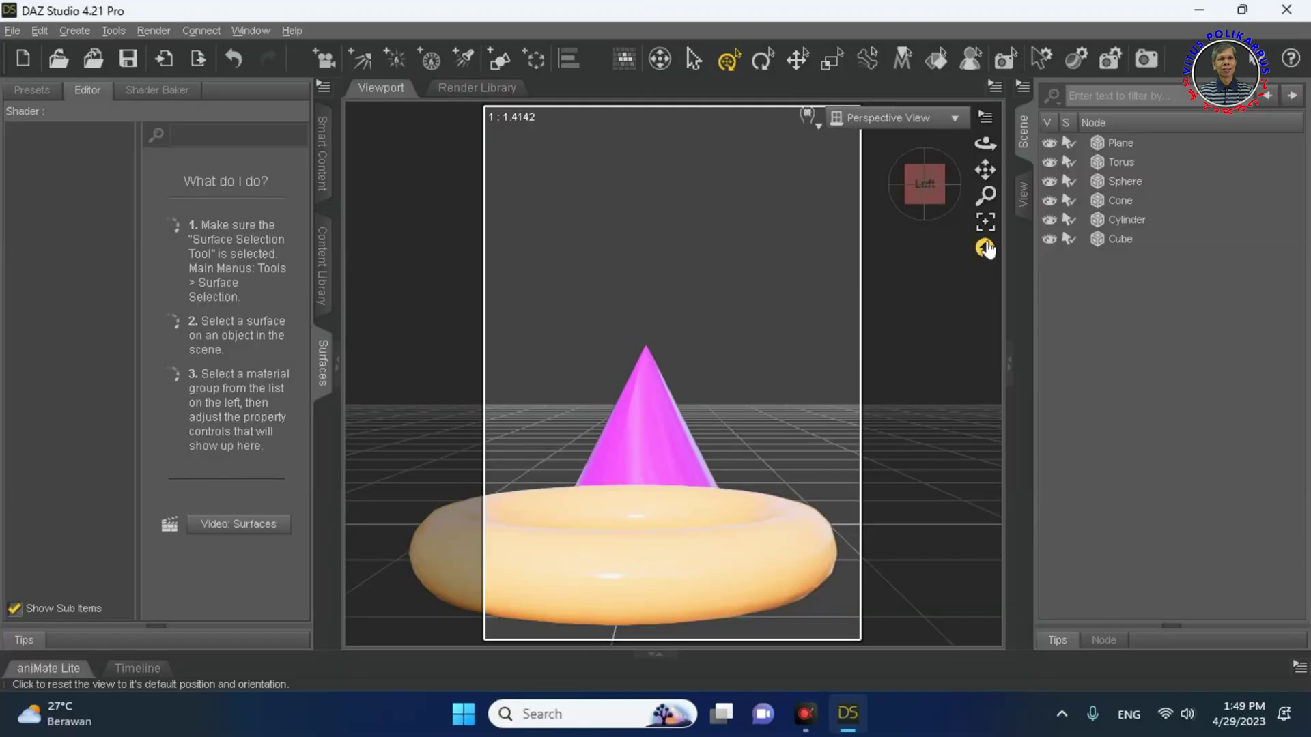
pyautogui.click(772, 505)
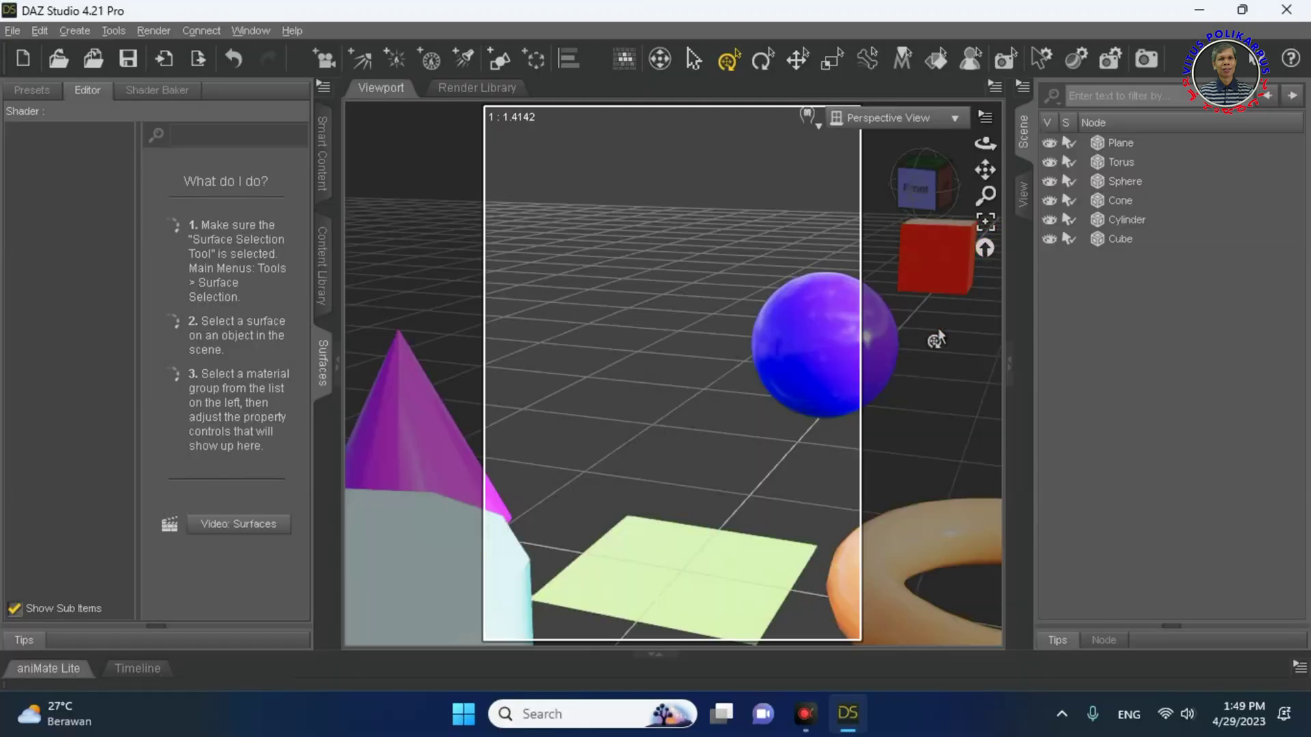
# - With all the primitives framed and seen from above, move the cube forward along its Z axis toward the sphere
pyautogui.click(985, 225)
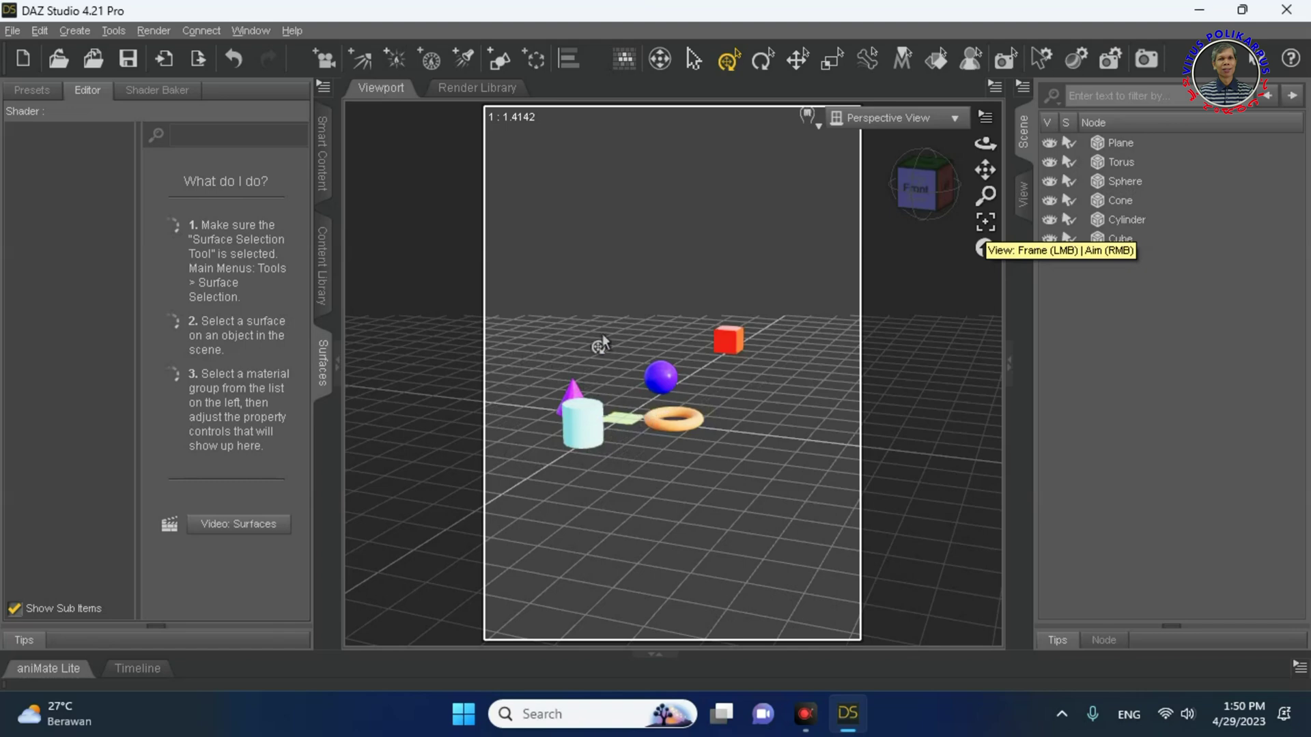
pyautogui.scroll(3, 661, 434)
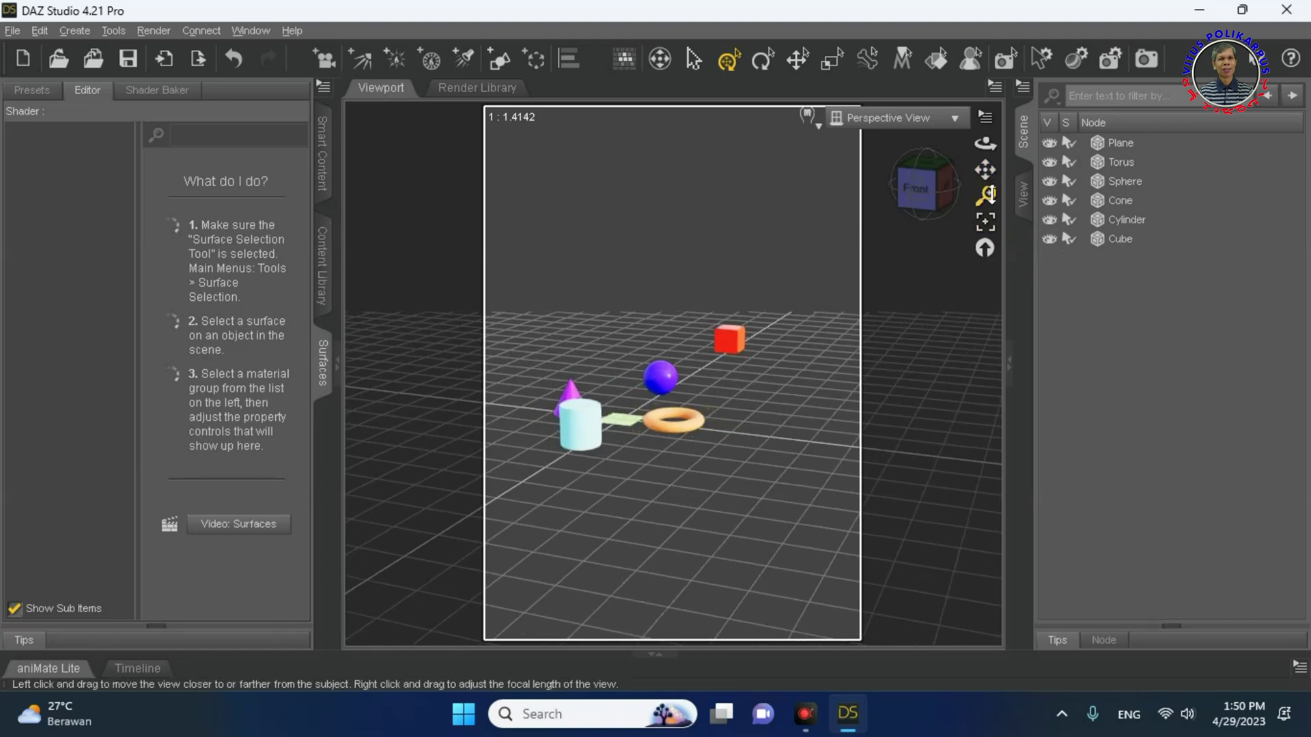
pyautogui.moveTo(985, 195); pyautogui.dragTo(985, 212)
pyautogui.moveTo(985, 144)
pyautogui.mouseDown()
pyautogui.moveTo(978, 152)
pyautogui.moveTo(998, 145)
pyautogui.moveTo(986, 154)
pyautogui.mouseUp()
pyautogui.click(787, 234)
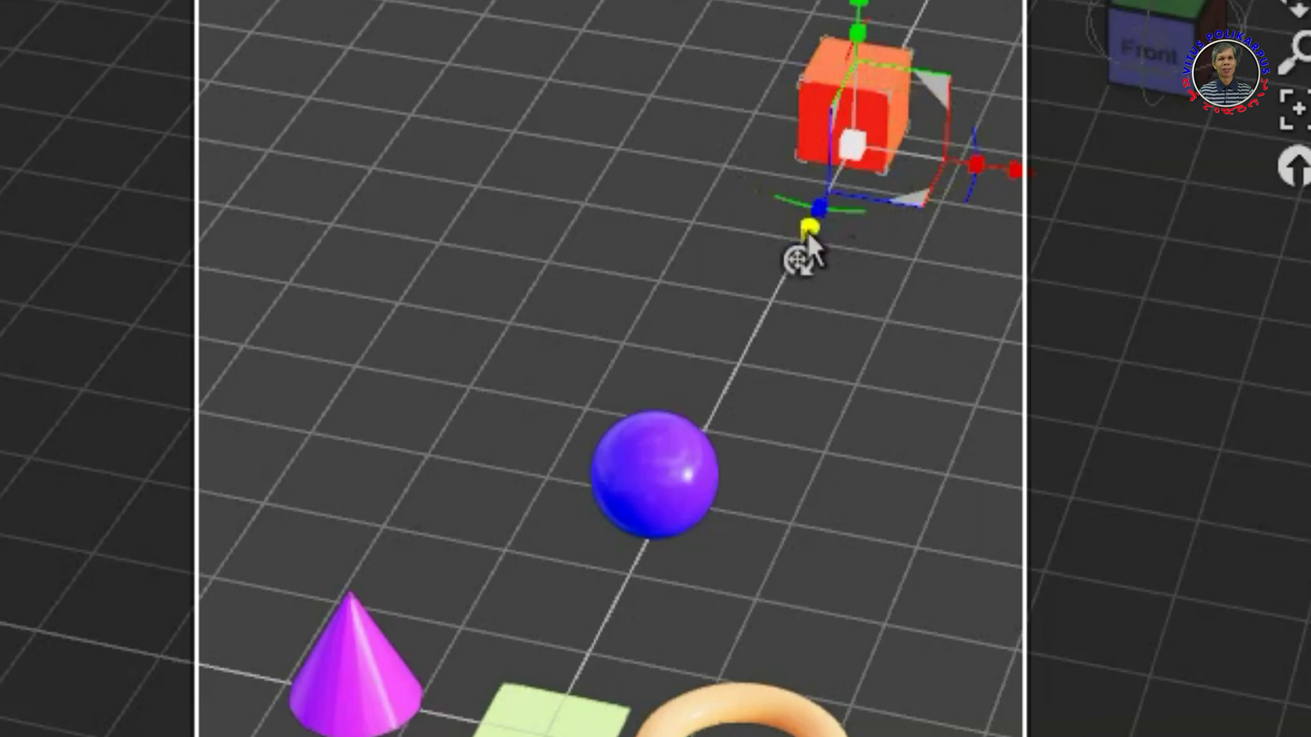
pyautogui.moveTo(762, 282); pyautogui.dragTo(737, 395)
# - Select the sphere and move it forward along its Z axis until it sits just behind the plane
pyautogui.click(654, 502)
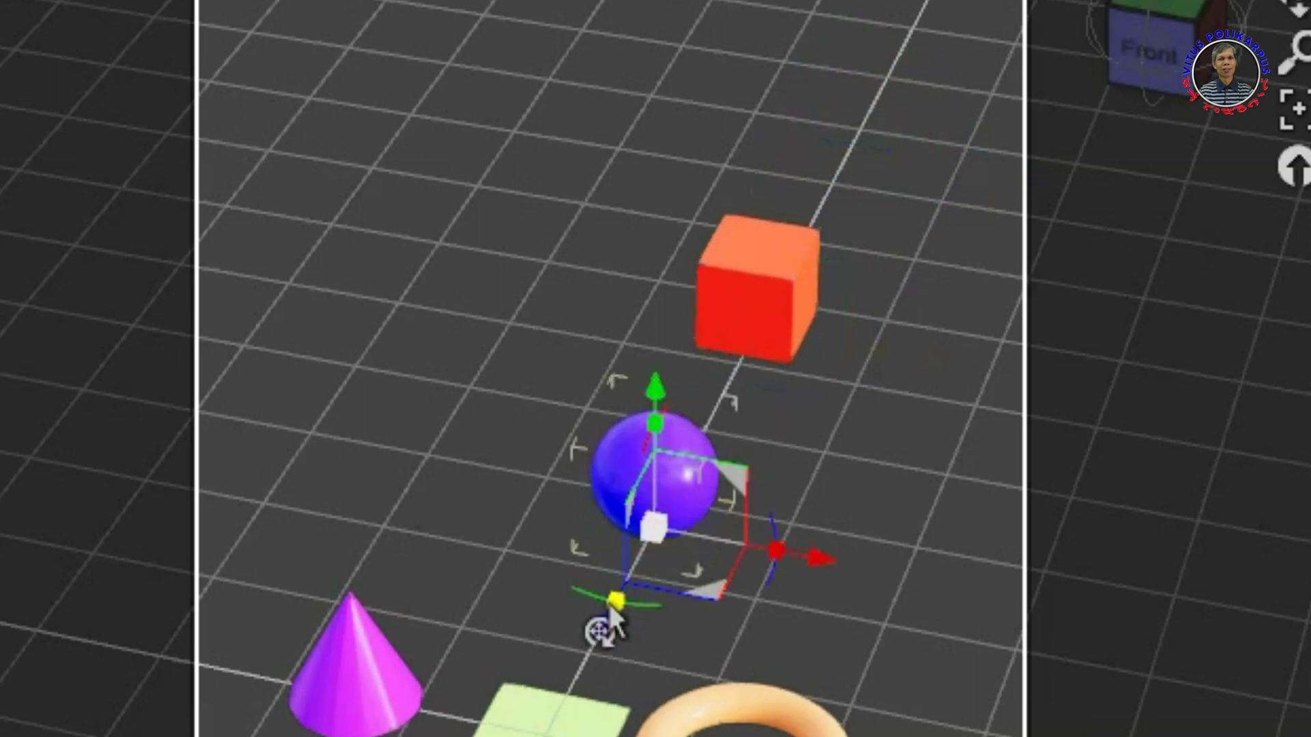
pyautogui.click(607, 643)
pyautogui.click(643, 596)
pyautogui.click(691, 480)
pyautogui.moveTo(607, 627); pyautogui.dragTo(632, 711)
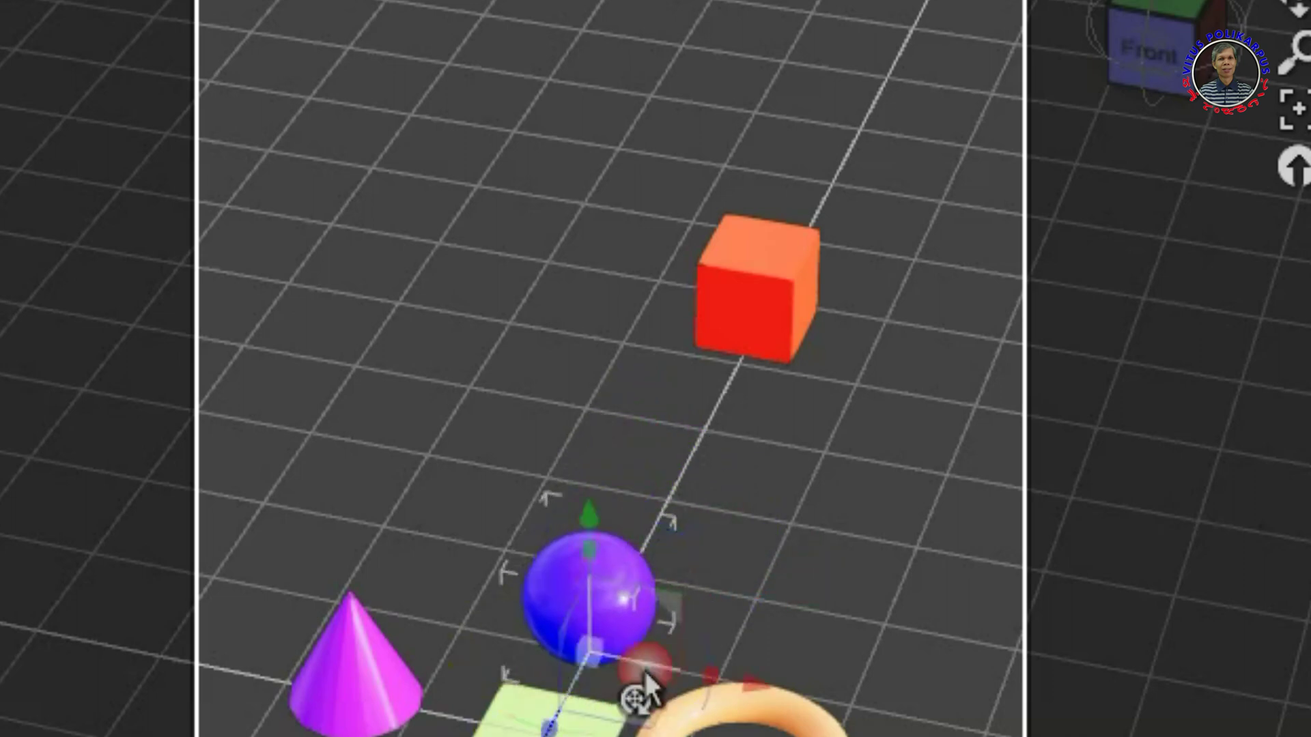
# - Select the cube again and move it further forward along its Z axis to stand directly behind the sphere
pyautogui.click(746, 330)
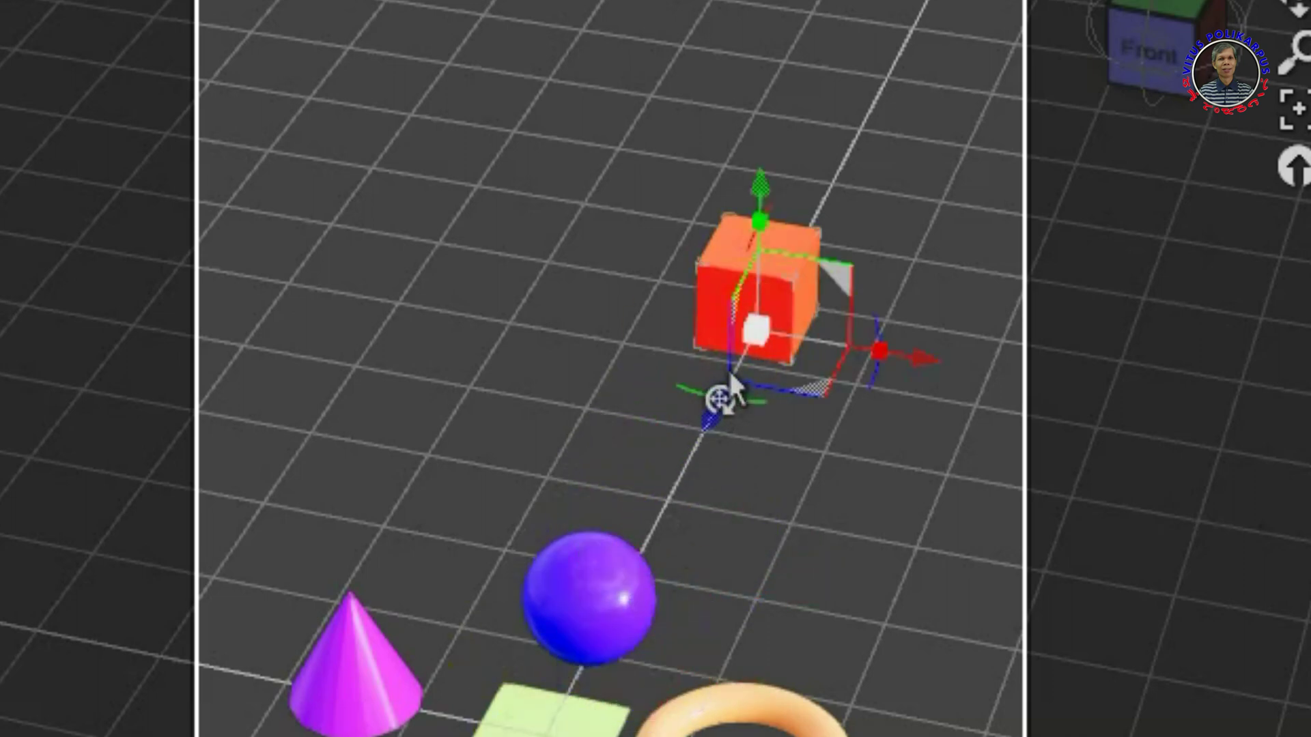
pyautogui.moveTo(711, 412); pyautogui.dragTo(653, 594)
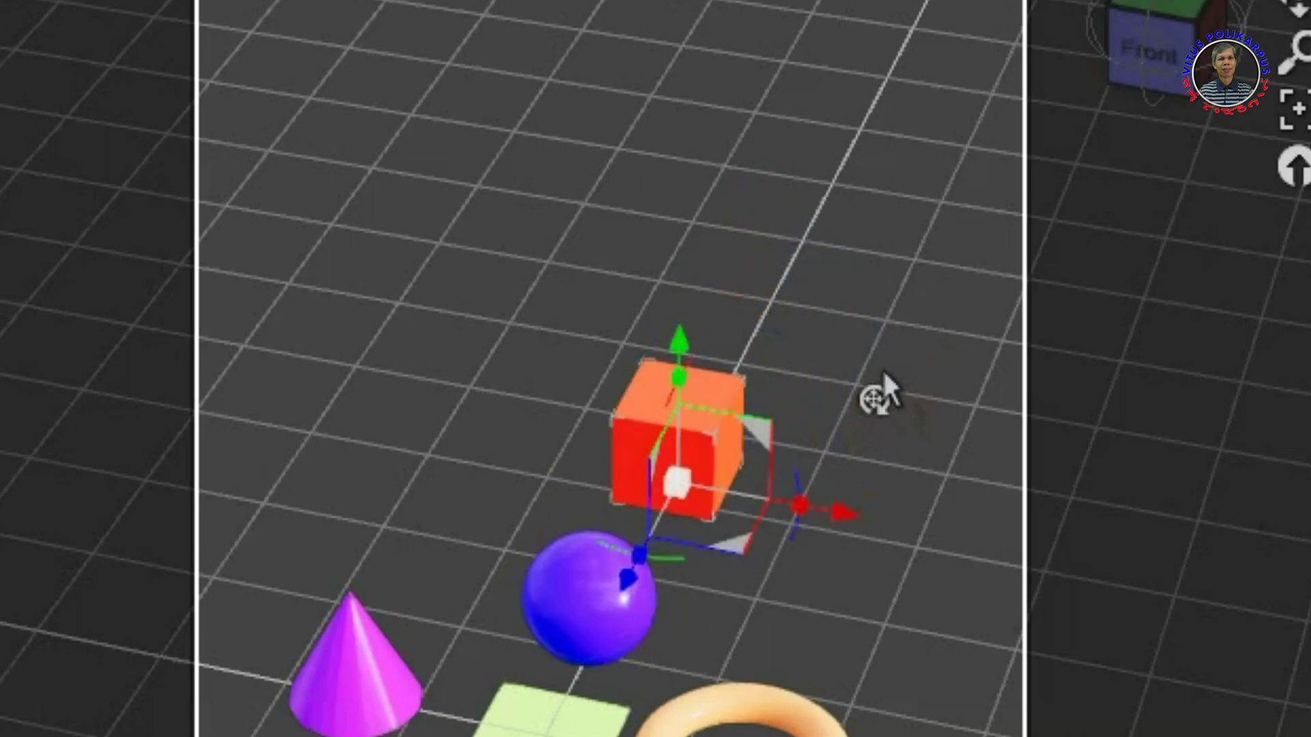
pyautogui.scroll(-2, 851, 381)
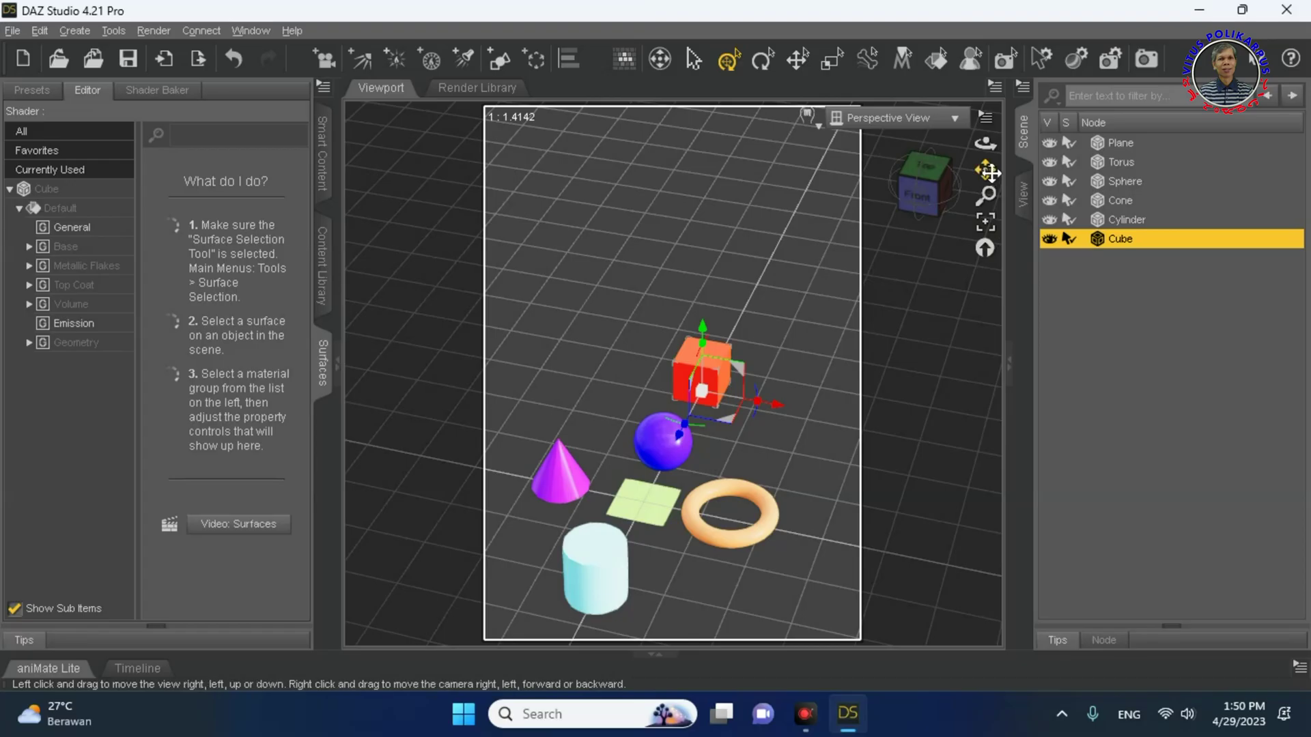
pyautogui.moveTo(985, 170); pyautogui.dragTo(996, 119)
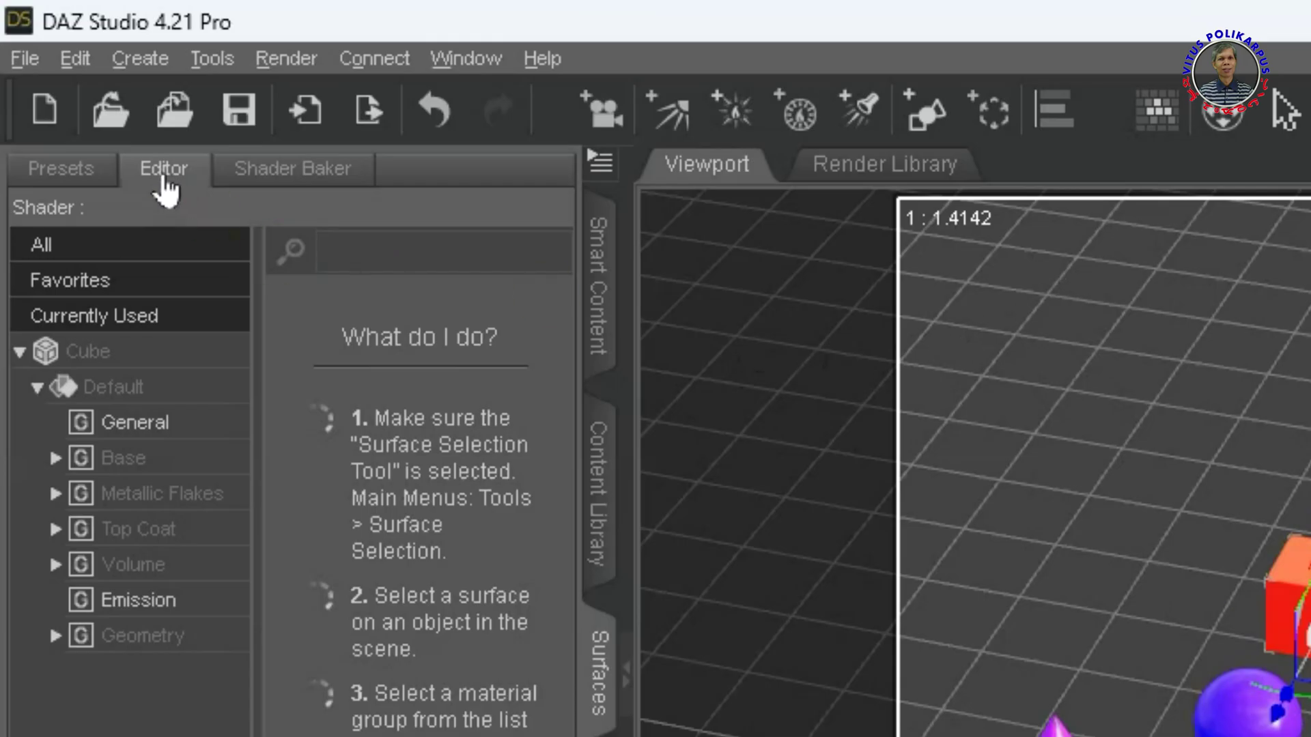
# - Open the settings for creating a new primitive, review the available shape types, and cancel without creating anything
pyautogui.click(74, 31)
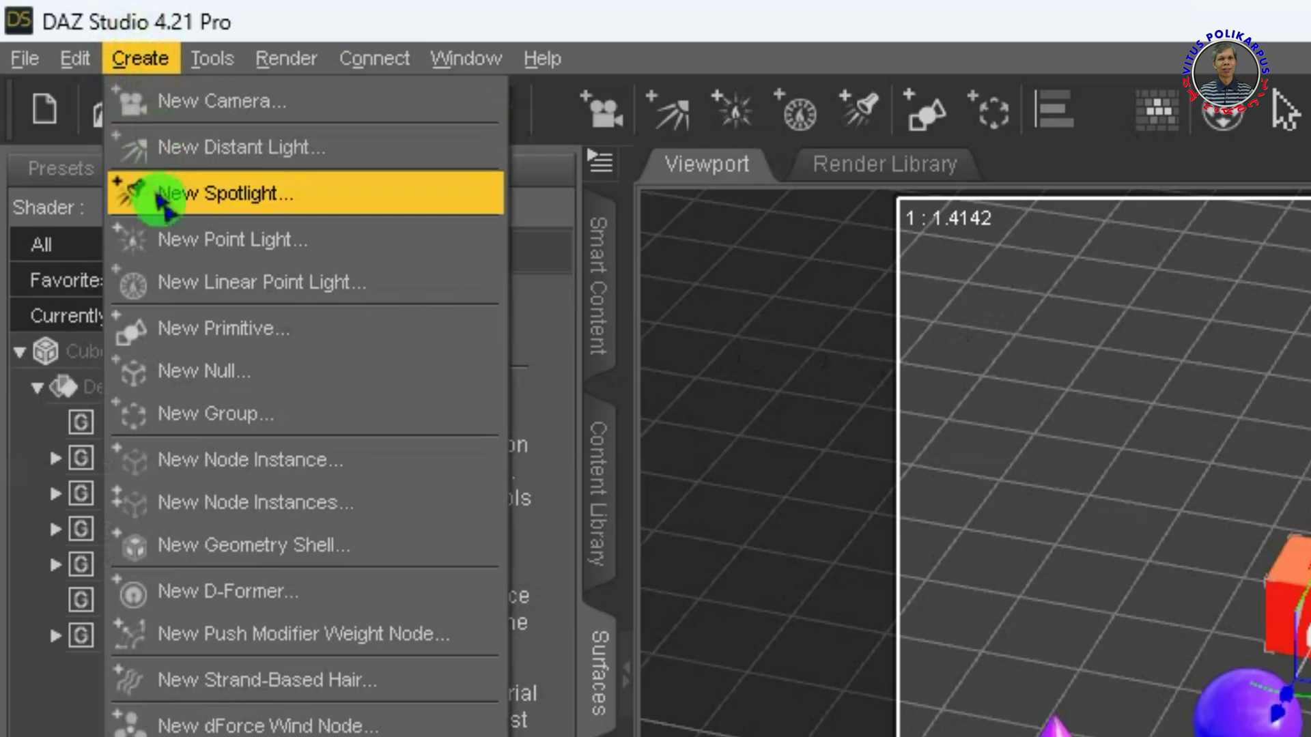
pyautogui.click(333, 333)
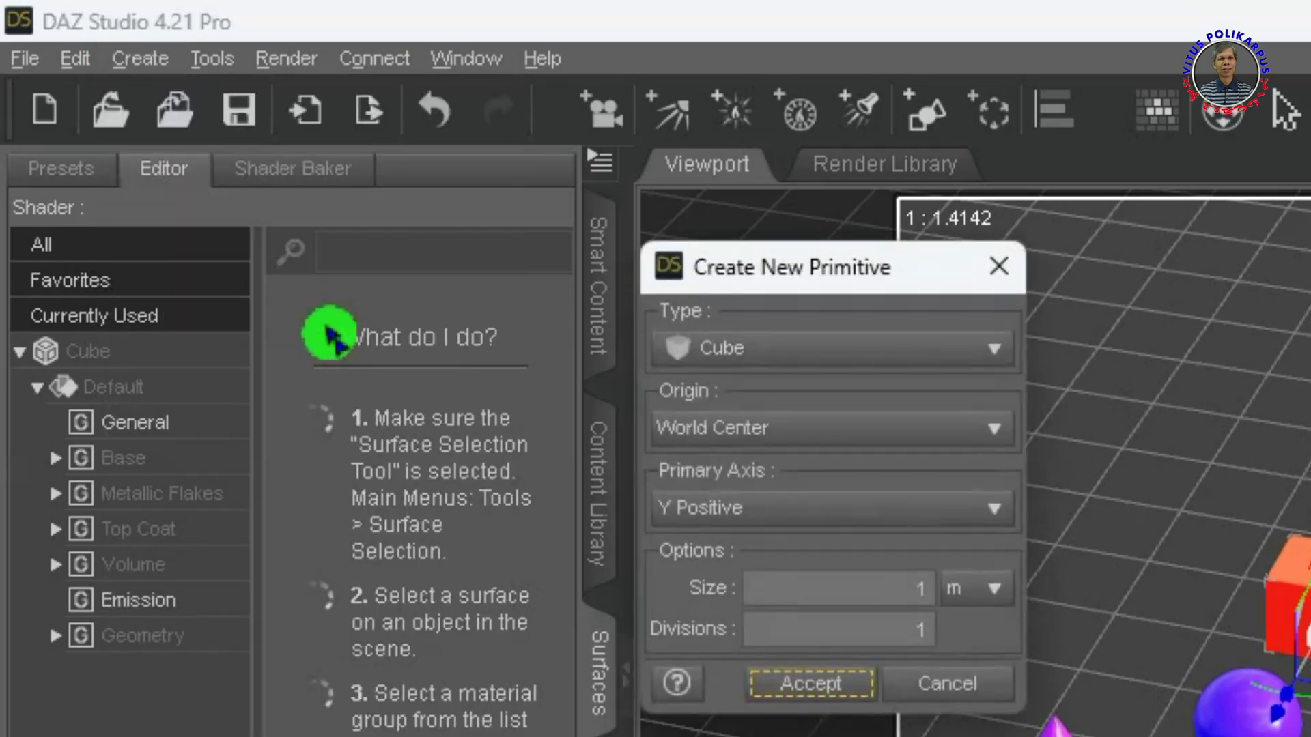
pyautogui.click(753, 354)
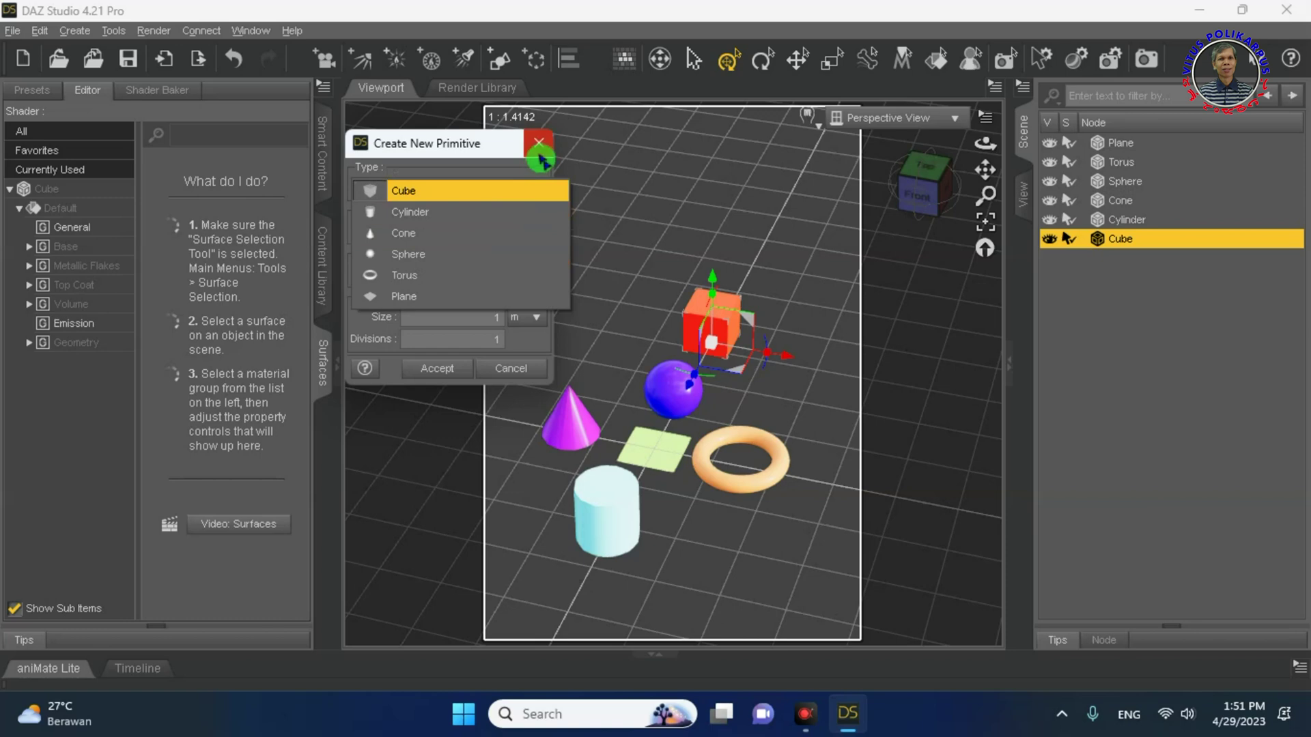
pyautogui.click(512, 367)
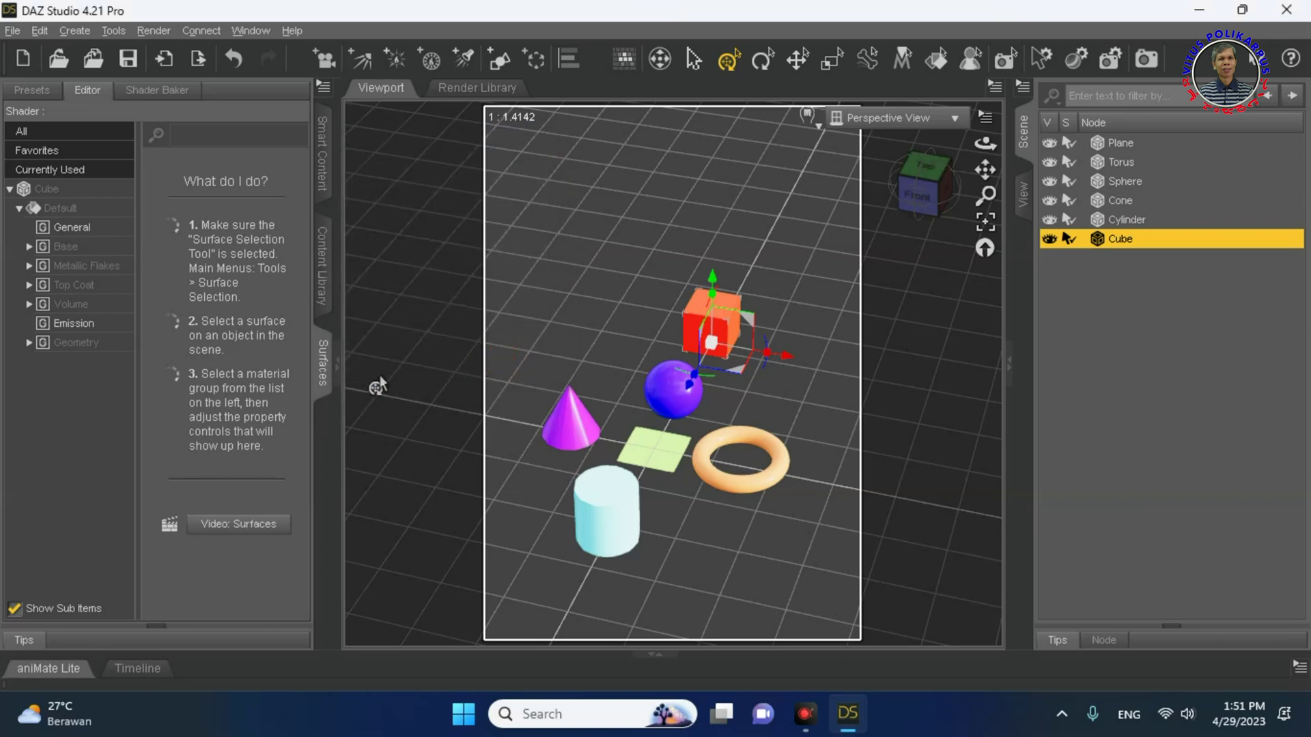